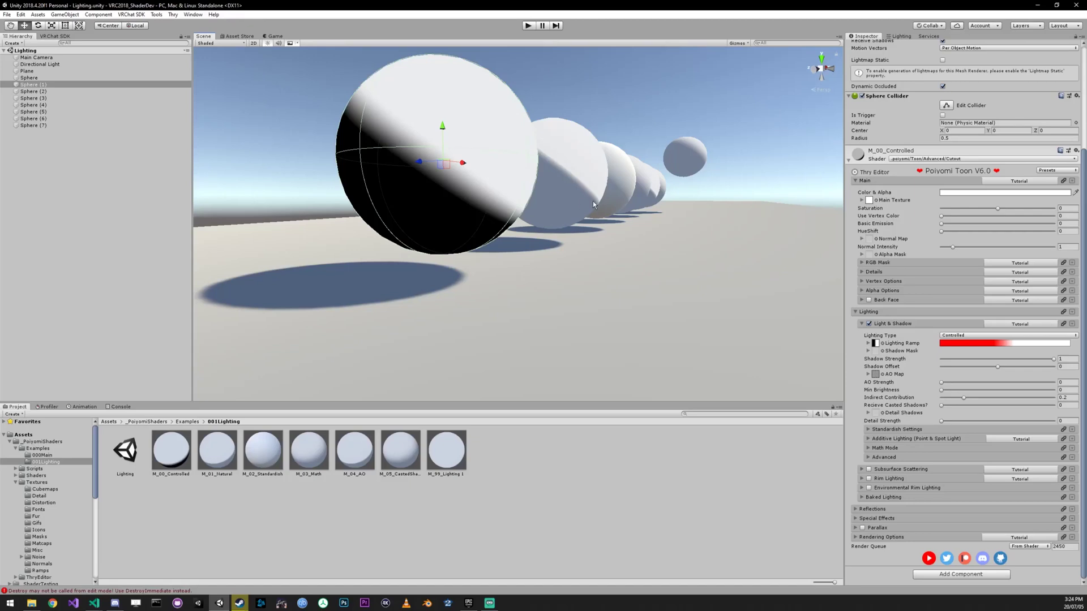
Examine the row of example spheres from several angles, including the light source in the sky and the shading it casts
right_click_drag(592, 202, 490, 193)
key("d")
left_click_drag(490, 192, 492, 192, "alt")
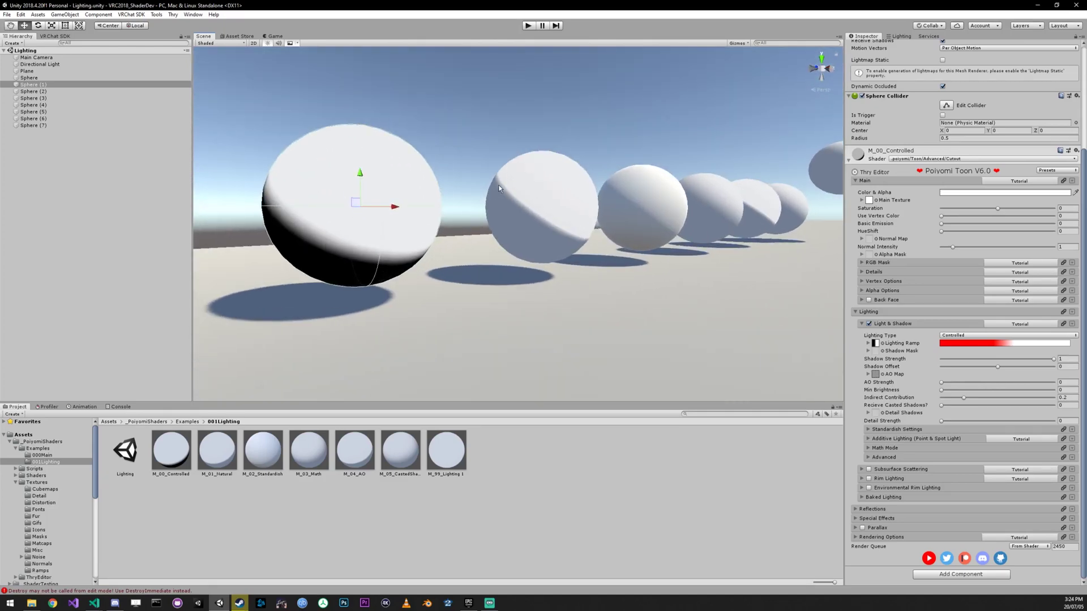
left_click_drag(563, 189, 722, 125, "alt")
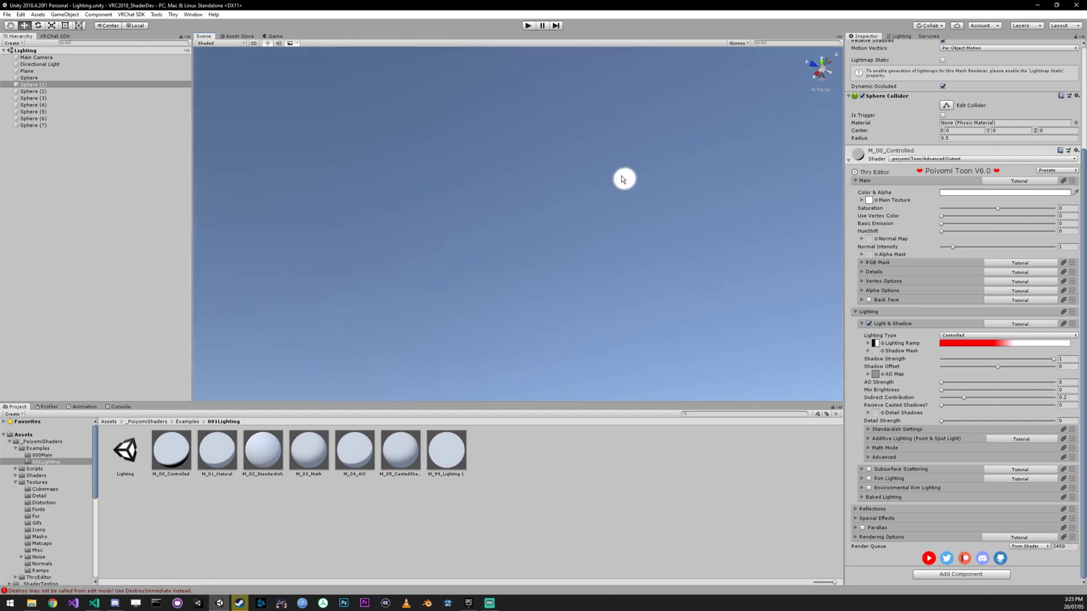
left_click_drag(624, 168, 396, 254, "alt")
left_click_drag(41, 202, 328, 182, "alt")
left_click_drag(442, 241, 538, 262, "alt")
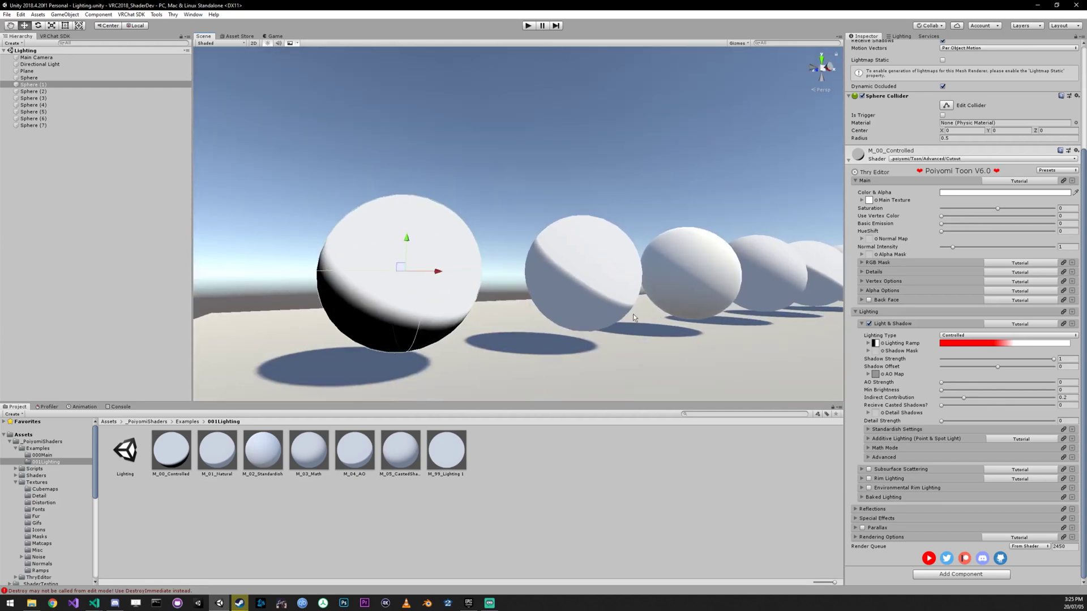
right_click_drag(633, 313, 583, 316)
key("w")
left_click_drag(584, 315, 556, 276, "alt")
right_click_drag(561, 276, 522, 282)
key("w")
right_click_drag(590, 260, 725, 92)
key("w")
key("s")
left_click_drag(724, 92, 639, 188, "alt")
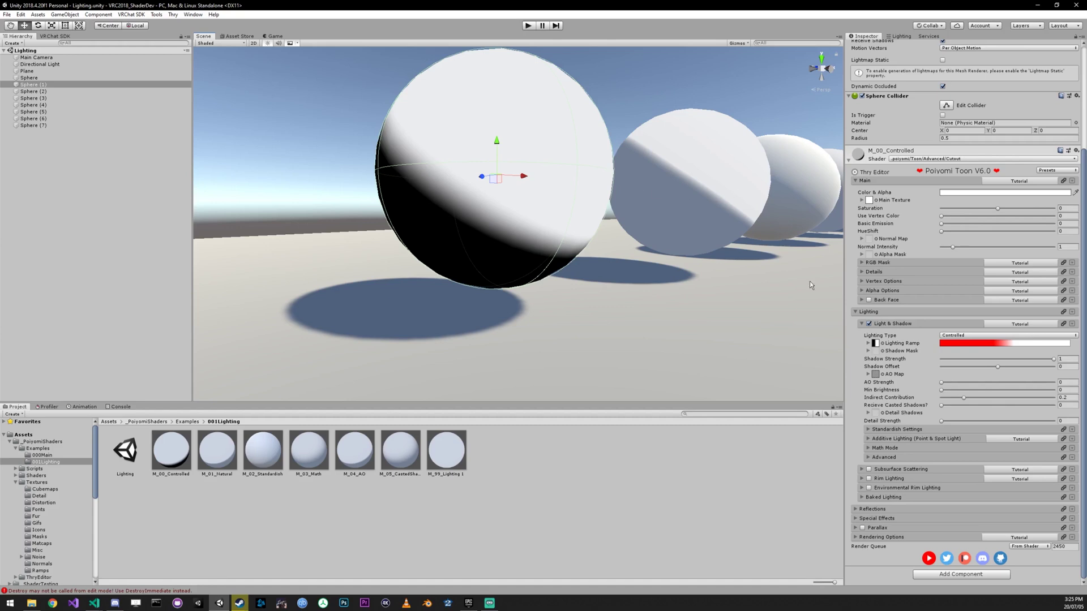
Review the Lighting Type options on M_00_Controlled and compare the Controlled sphere's shading with the neighbouring sphere
left_click(970, 336)
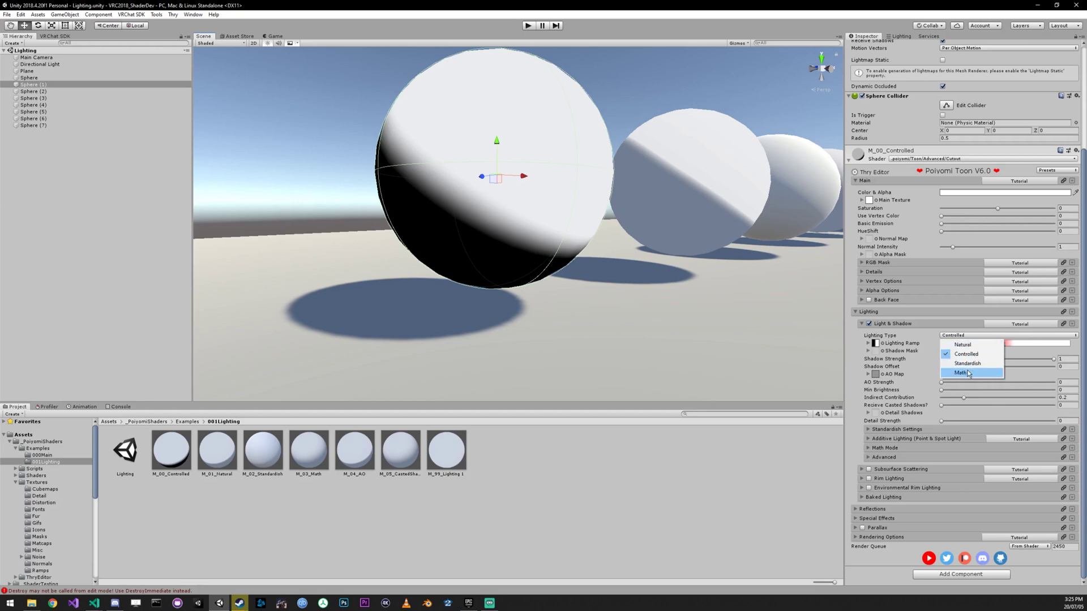
left_click(646, 232)
right_click_drag(680, 223, 613, 201)
key("d")
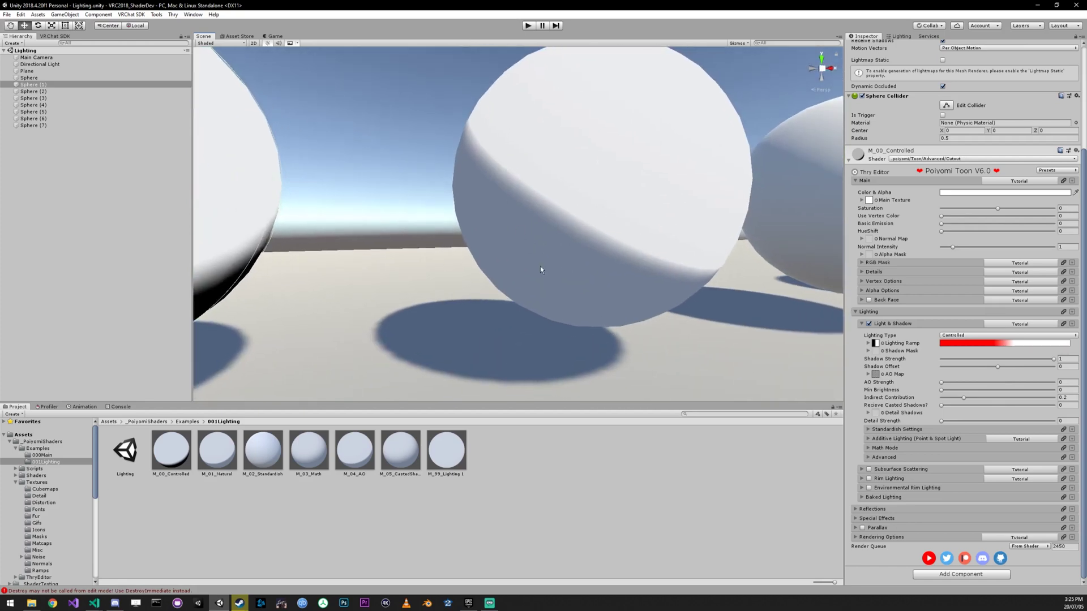
right_click_drag(605, 297, 568, 218)
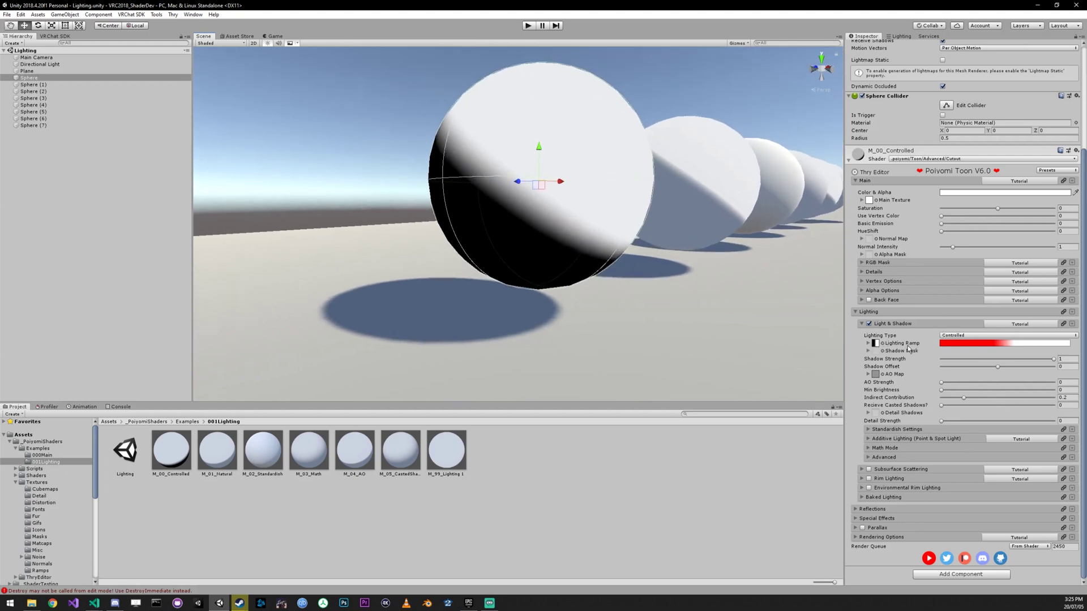
Set M_00_Controlled's Shadow Strength to 0.619 and apply the hard-edged black-and-white preset to its Lighting Ramp
mouse_move(1010, 356)
left_mouse_down()
mouse_move(964, 362)
mouse_move(1011, 365)
left_mouse_up()
left_click(967, 345)
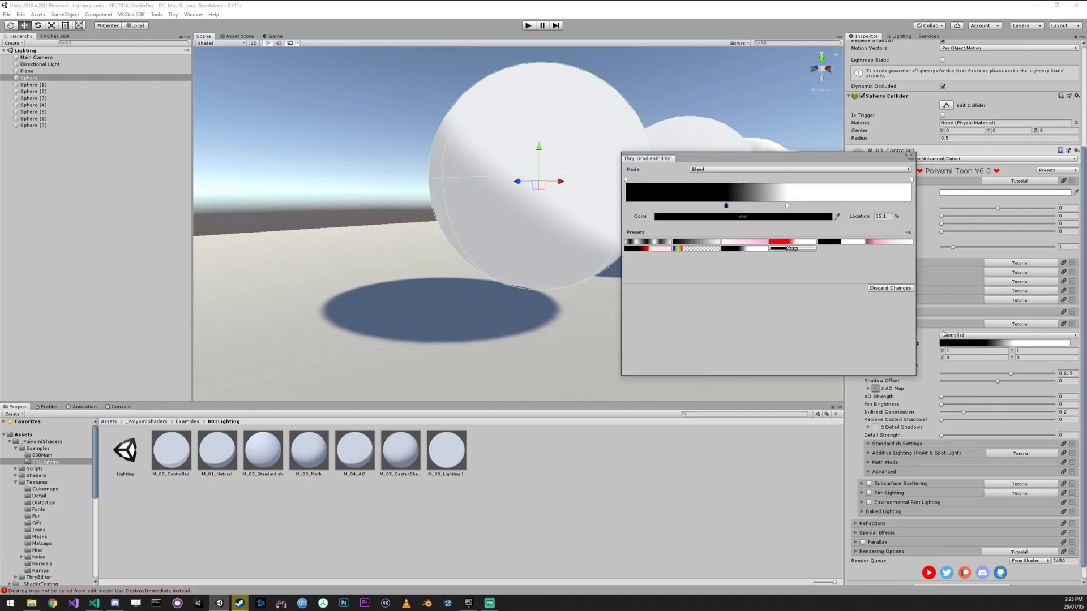
left_click_drag(755, 150, 496, 318)
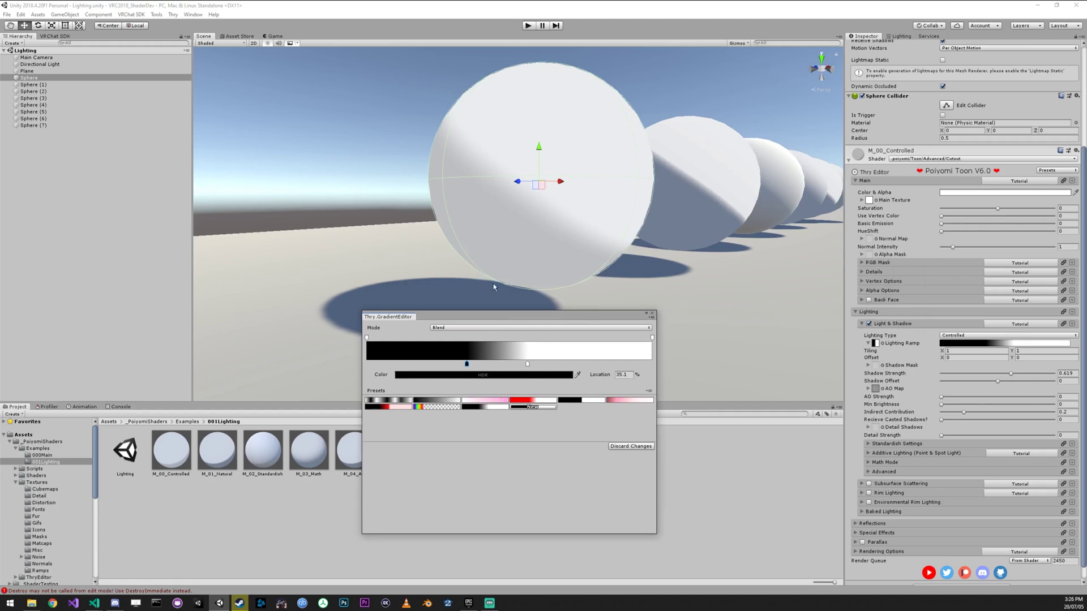
left_click(589, 401)
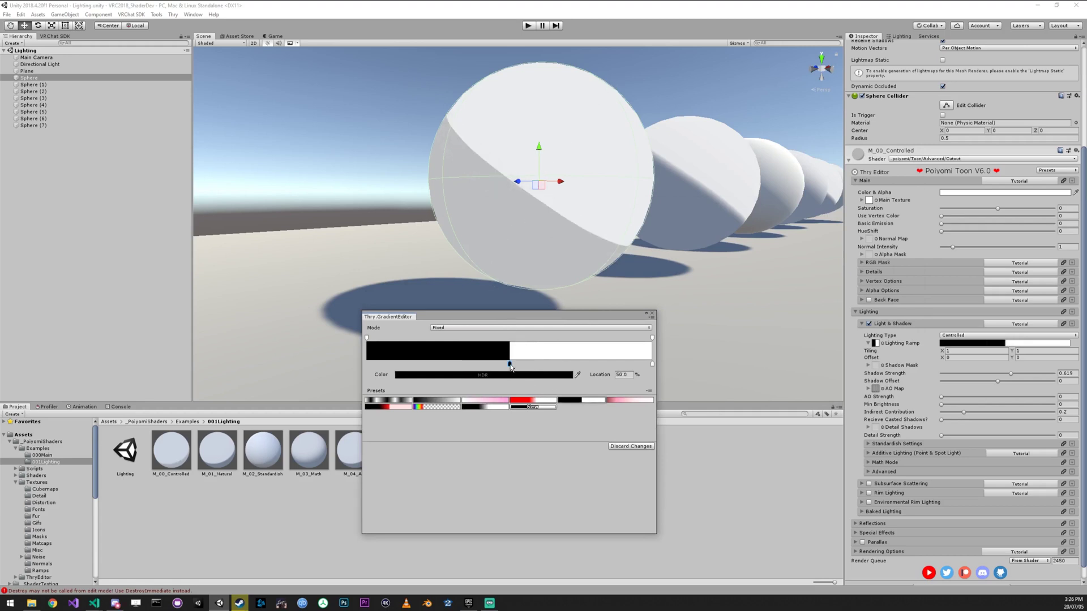
Switch the ramp gradient to Blend mode, with the black key at 31.1% and the white key at 67.6%
mouse_move(511, 366)
left_mouse_down()
mouse_move(614, 355)
mouse_move(453, 364)
mouse_move(484, 364)
mouse_move(465, 364)
left_mouse_up()
left_click(486, 328)
left_click(463, 343)
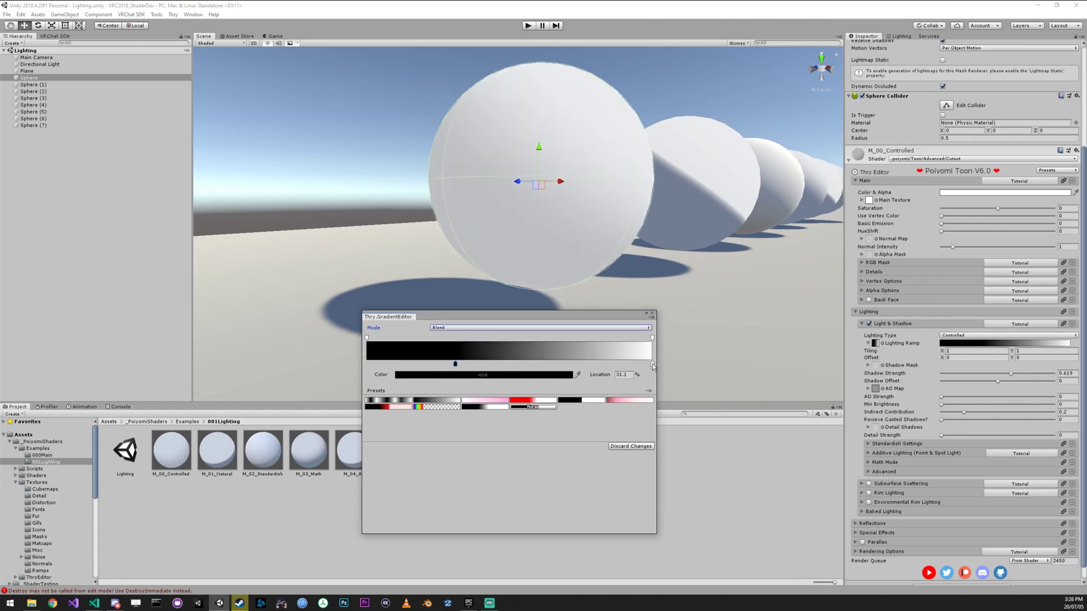
mouse_move(652, 365)
left_mouse_down()
mouse_move(505, 366)
mouse_move(560, 369)
left_mouse_up()
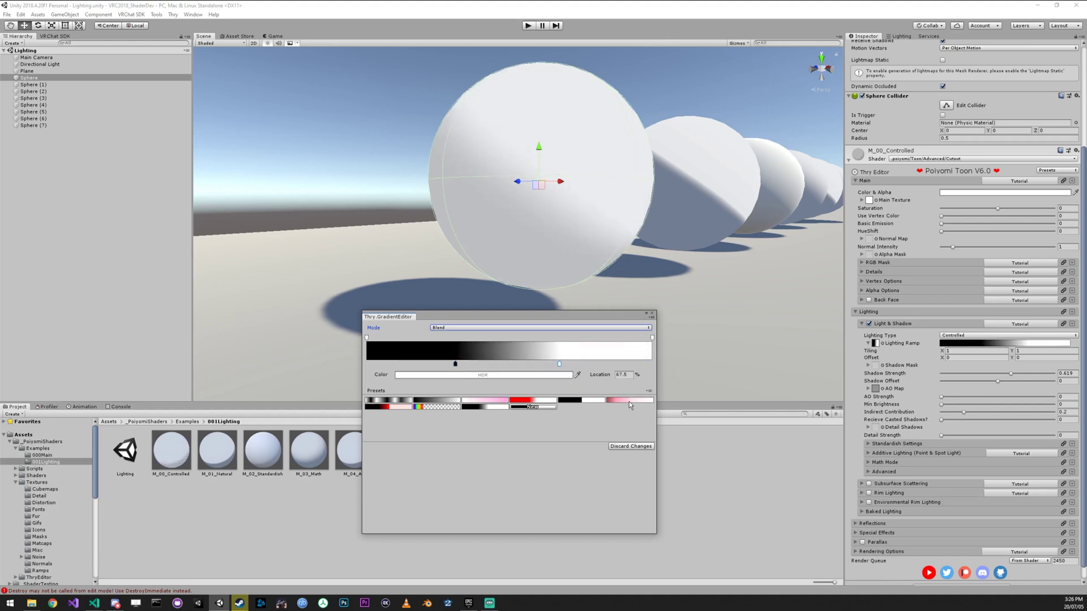
Try the pink-to-white preset on the Lighting Ramp, close the gradient editor and undo the latest ramp changes
left_click(629, 401)
left_click(652, 313)
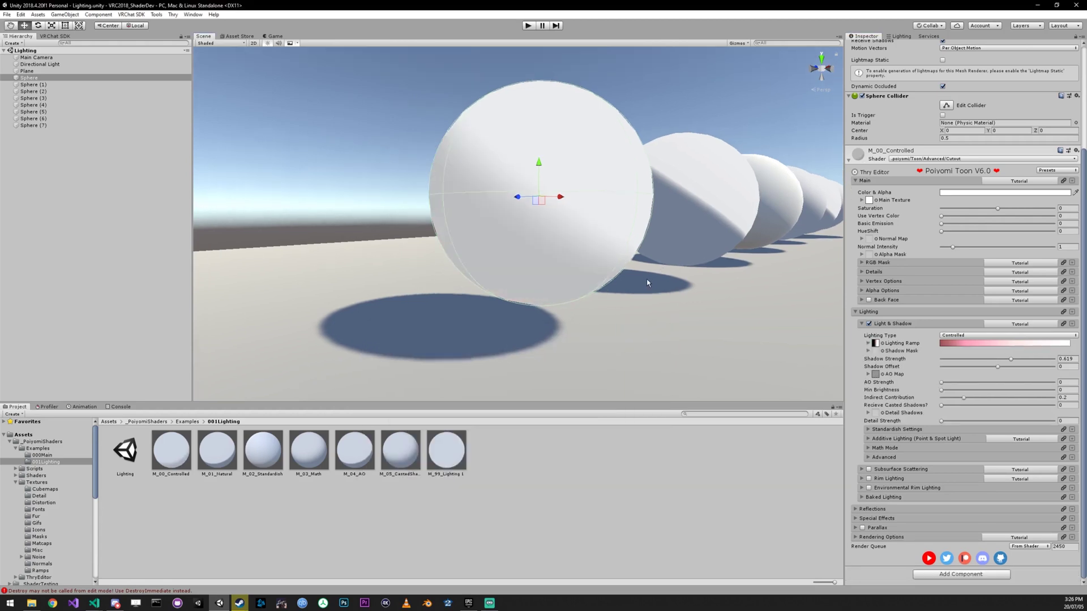
key("ctrl+z")
key("ctrl+z")
Set M_00_Controlled's Shadow Strength to 1 and inspect the sphere's dark side
right_click_drag(644, 280, 620, 282)
key("s")
key("d")
key("w")
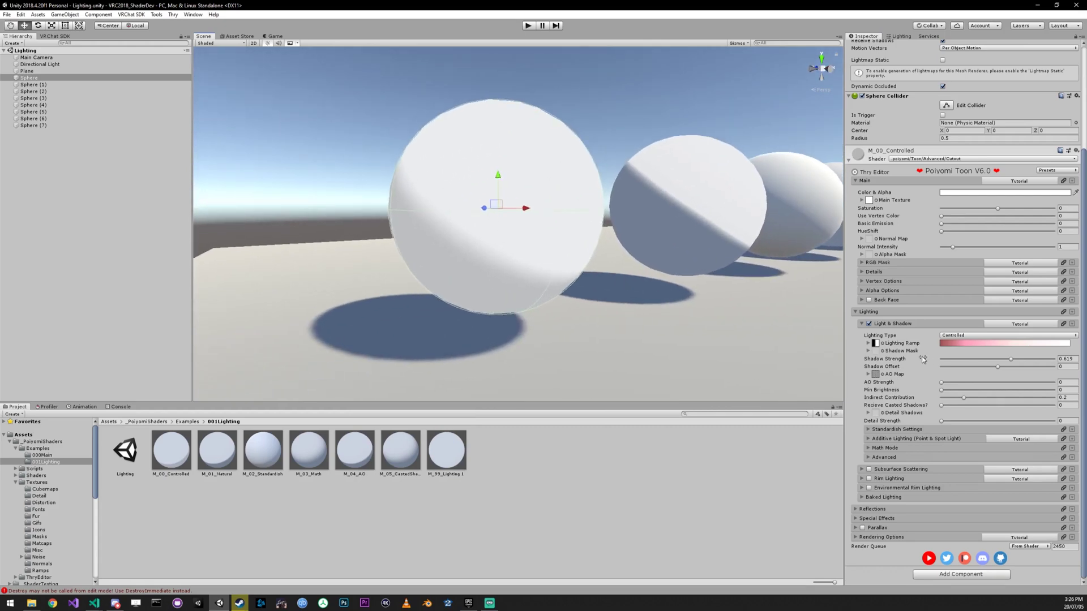
left_click_drag(1011, 358, 1064, 358)
key("a")
right_click_drag(705, 288, 769, 278)
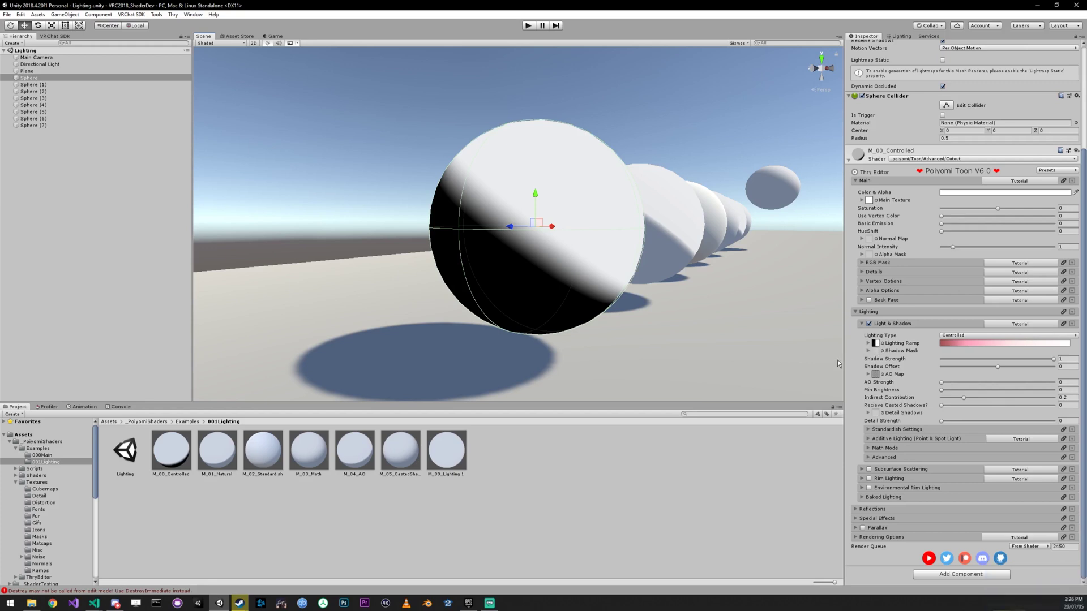
right_click_drag(660, 307, 498, 300)
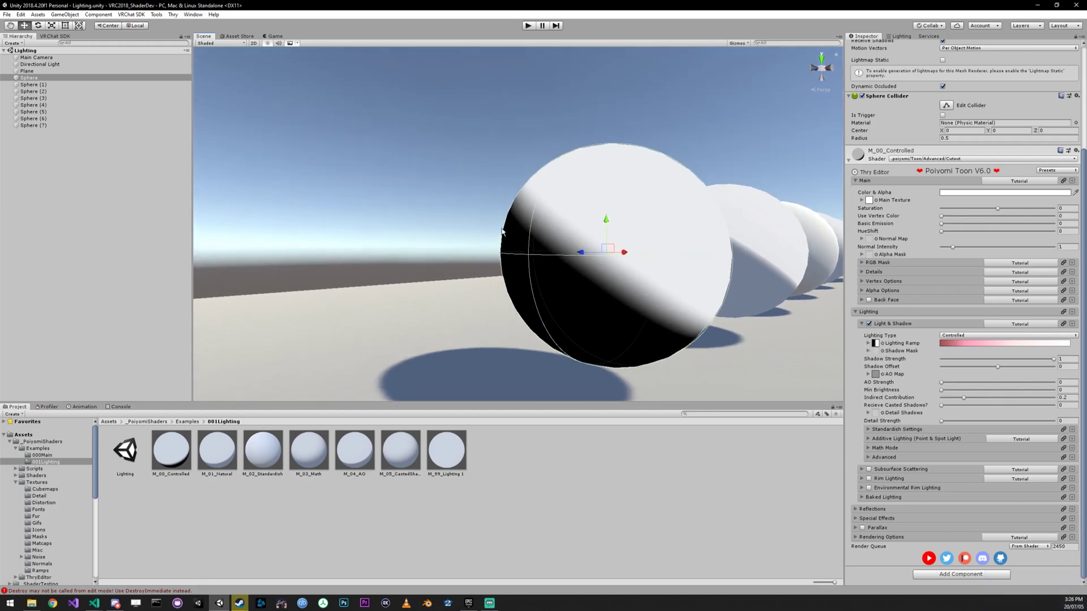
Select the sphere using M_01_Natural and examine its shading beside the Controlled sphere and the ground shadows
right_click_drag(675, 236, 690, 281)
key("d")
key("w")
left_click(642, 272)
key("s")
key("w")
key("w")
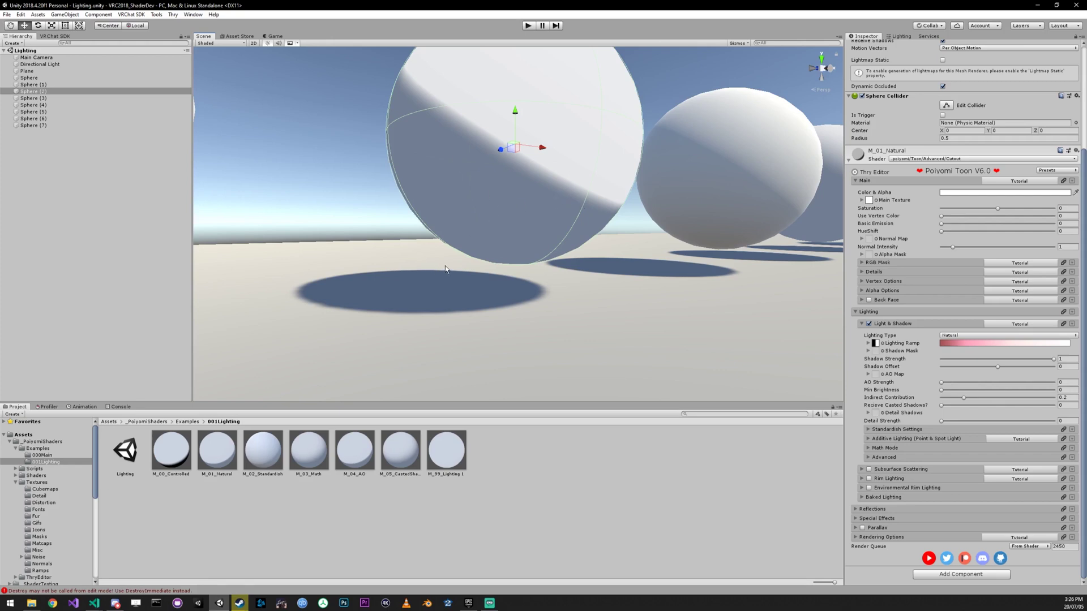
key("s")
right_click_drag(591, 272, 543, 314)
key("w")
right_click_drag(527, 228, 557, 222)
right_click_drag(481, 226, 582, 141)
key("s")
key("w")
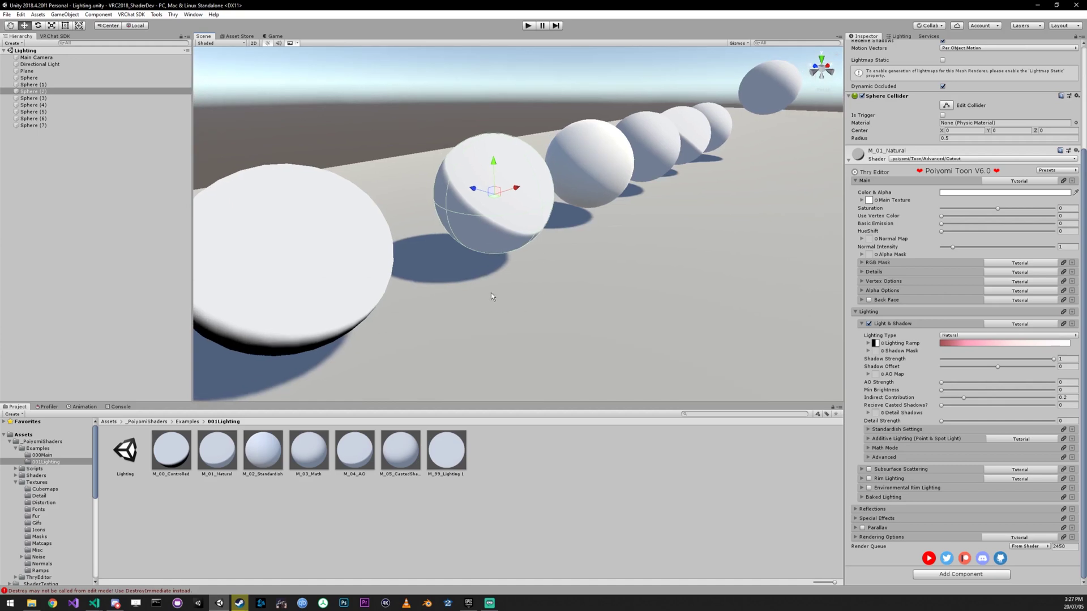
right_click_drag(542, 252, 533, 234)
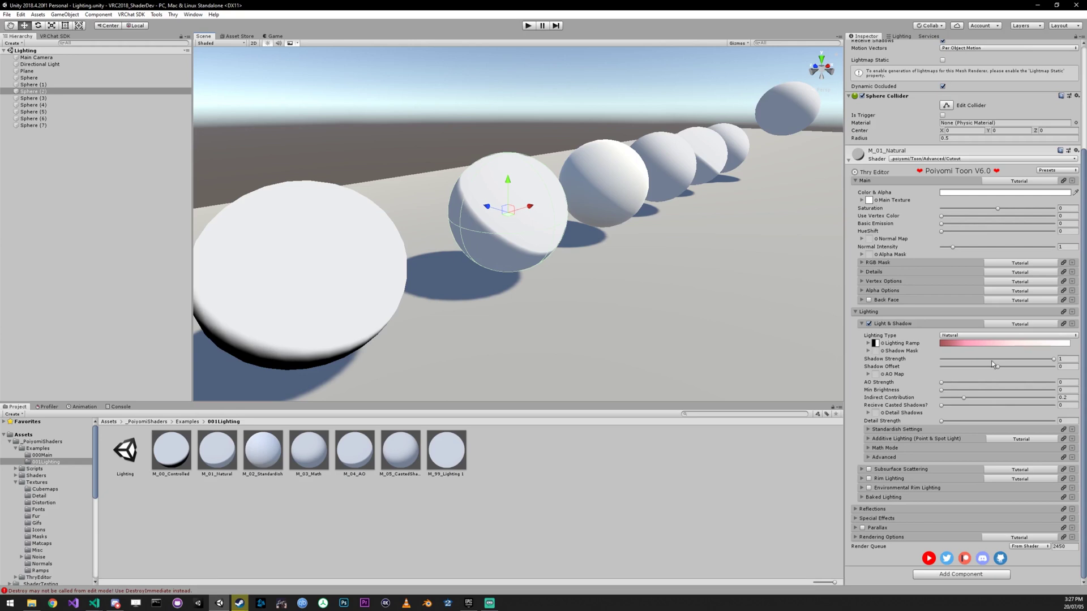
Set M_01_Natural's Shadow Strength to 1 and inspect the shaded side of its sphere
left_click_drag(981, 361, 1057, 360)
right_click_drag(664, 304, 643, 292)
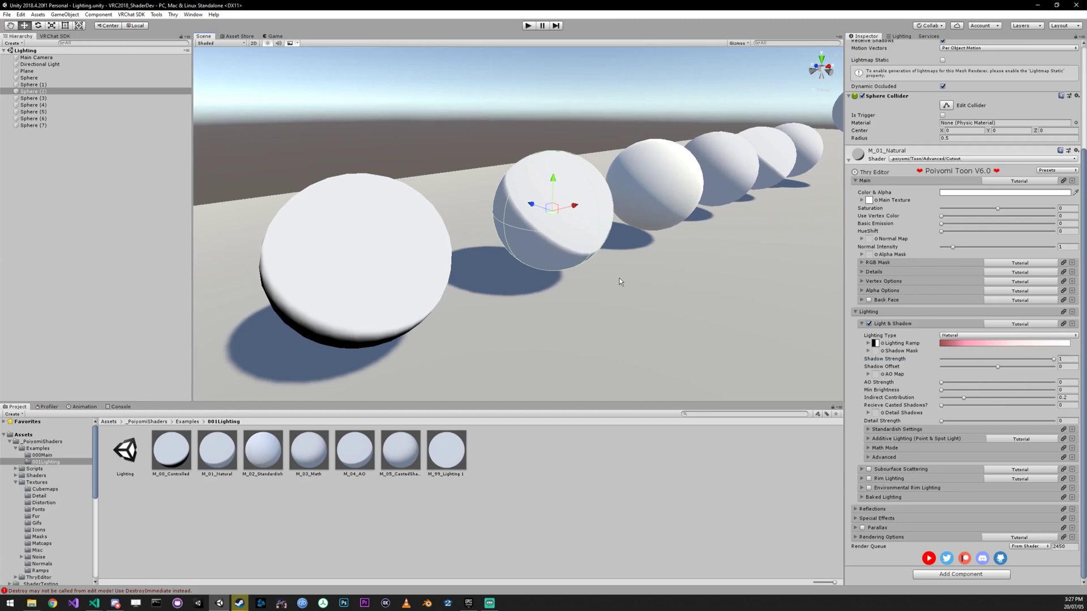
right_click_drag(587, 221, 562, 236)
key("w")
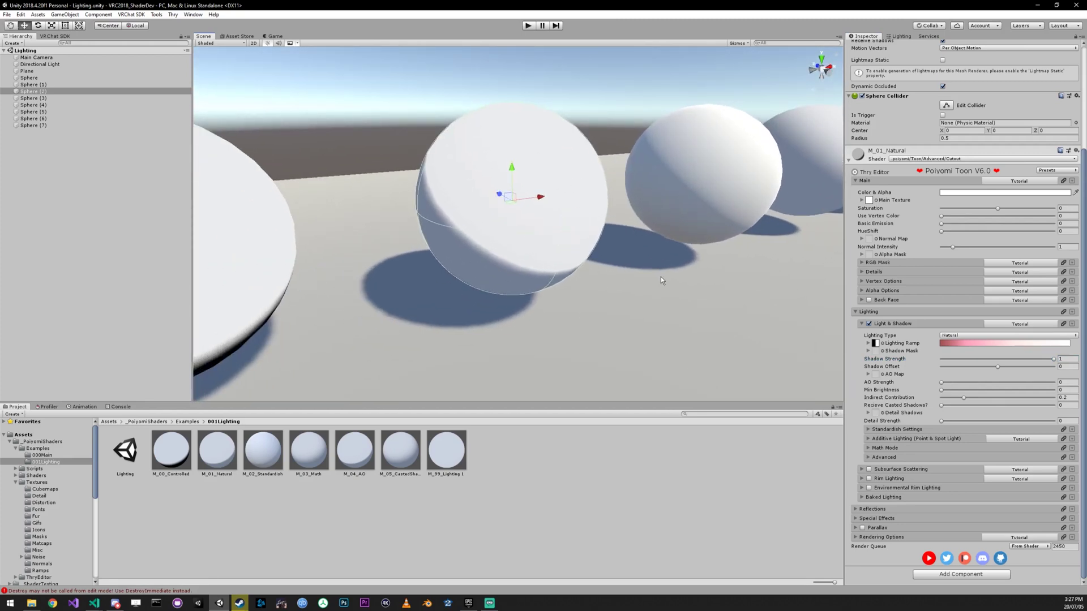
right_click_drag(585, 295, 601, 272)
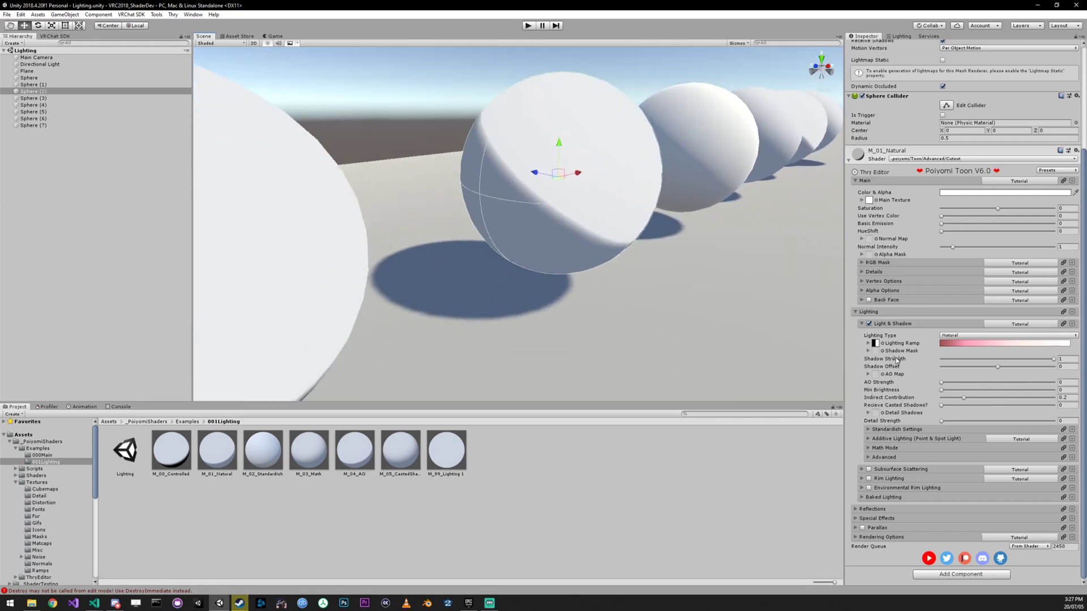
Disable Light & Shadow on M_01_Natural and view the unlit sphere from different angles
left_click(869, 324)
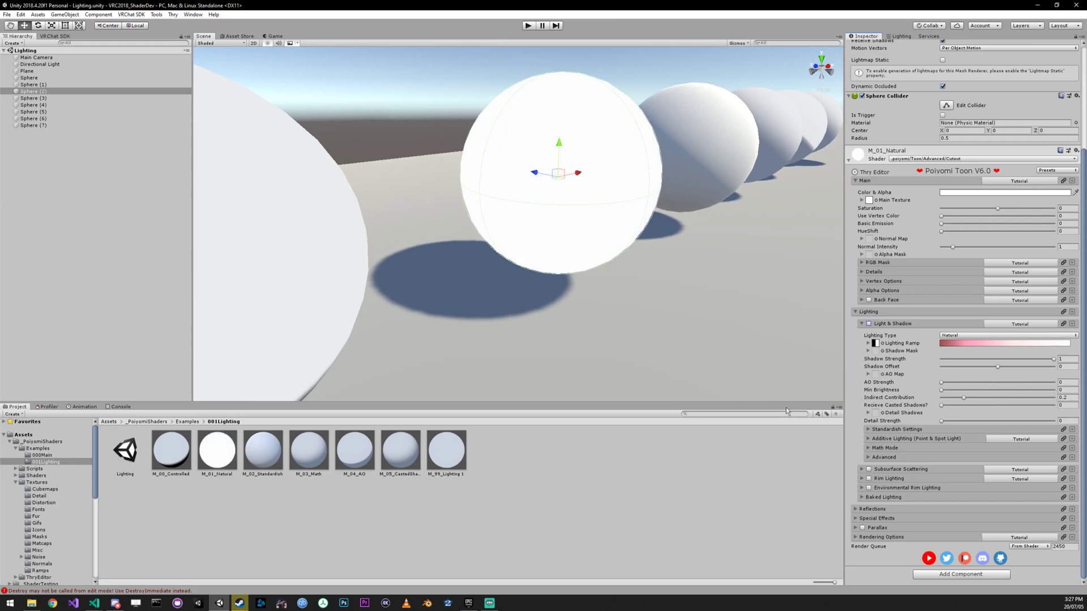
right_click_drag(697, 340, 696, 314)
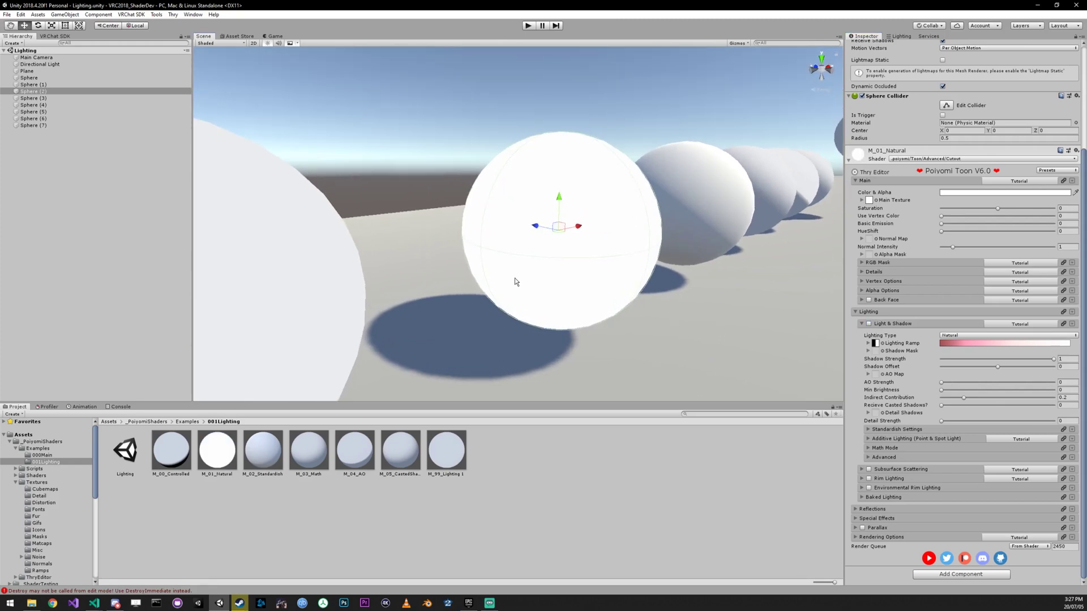
right_click_drag(618, 211, 662, 199)
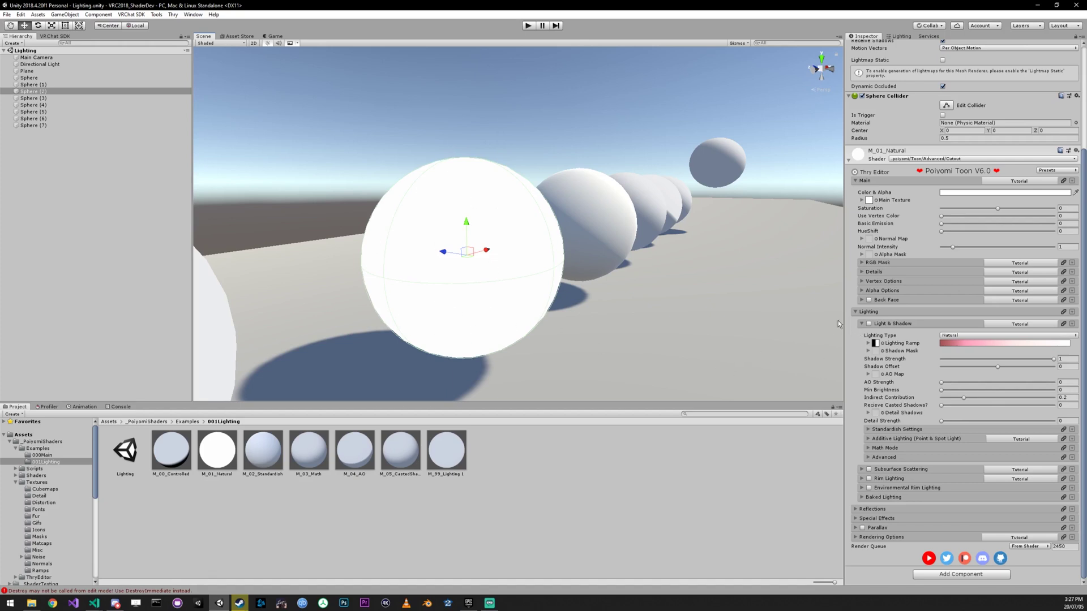
Re-enable Light & Shadow on M_01_Natural and set its Shadow Strength to 1
left_click(868, 325)
mouse_move(1045, 360)
left_mouse_down()
mouse_move(912, 373)
mouse_move(1058, 362)
left_mouse_up()
left_click_drag(730, 338, 622, 322, "alt")
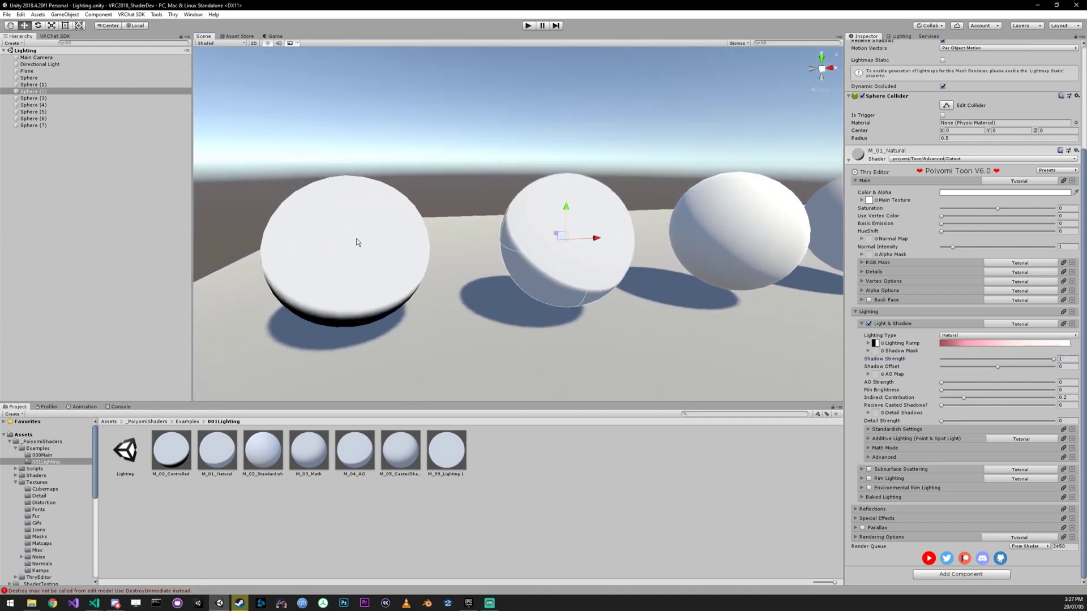
Expand M_01_Natural's Standardish Settings and set Smoothness to 1
left_click_drag(365, 238, 655, 230, "alt")
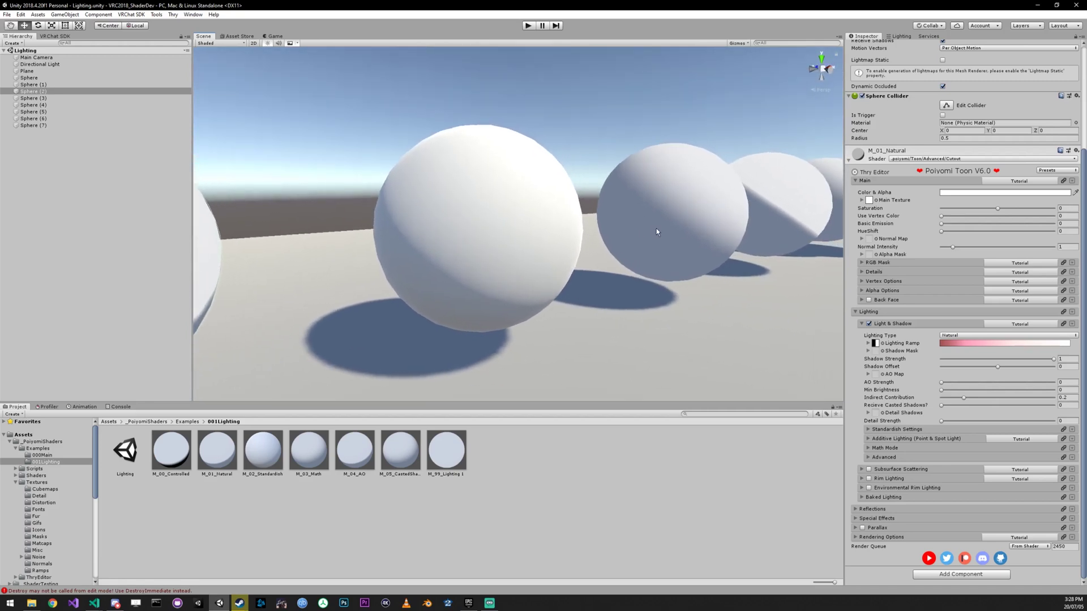
left_click(899, 429)
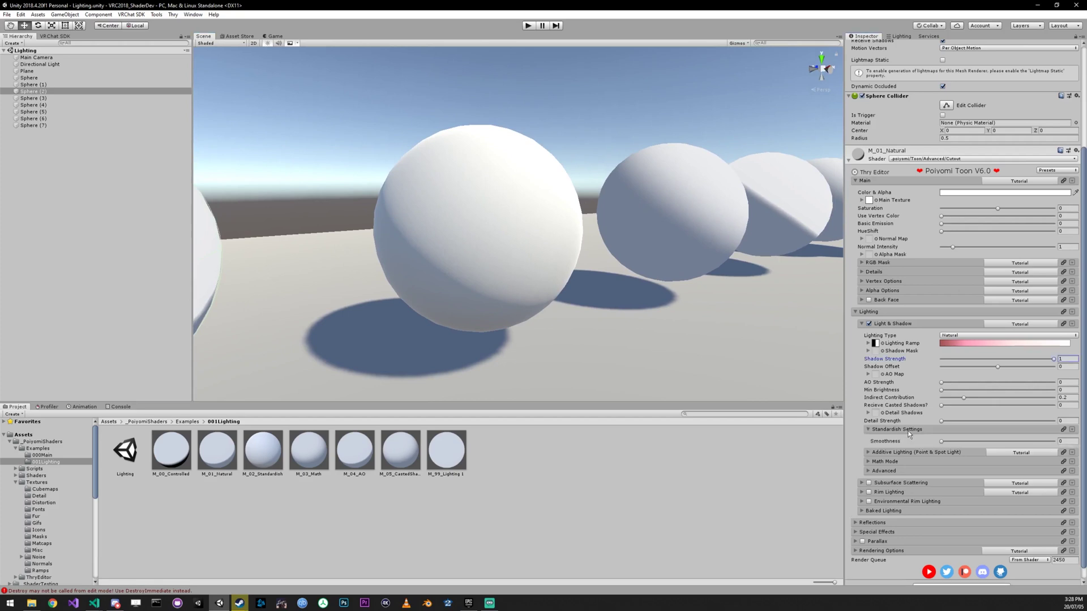
left_click_drag(944, 442, 946, 443)
left_click_drag(983, 440, 1062, 431)
left_click_drag(640, 282, 782, 287, "alt")
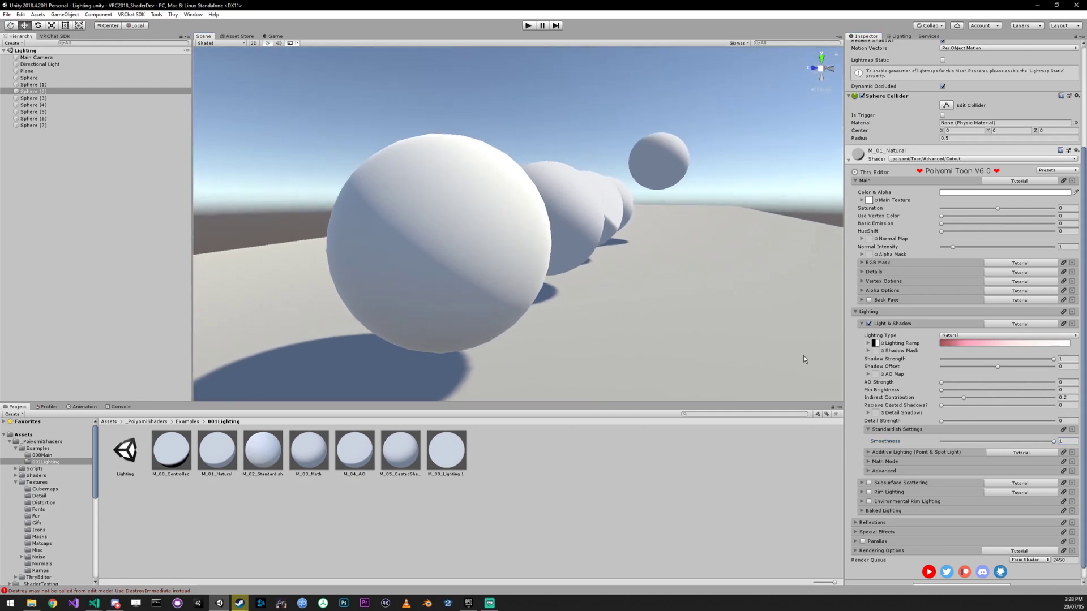
Select the sphere using M_02_Standardish, set its Smoothness to 0 and collapse the Standardish Settings
left_click(497, 263)
mouse_move(943, 439)
left_mouse_down()
mouse_move(1041, 432)
mouse_move(919, 460)
left_mouse_up()
left_click_drag(623, 317, 456, 316, "alt")
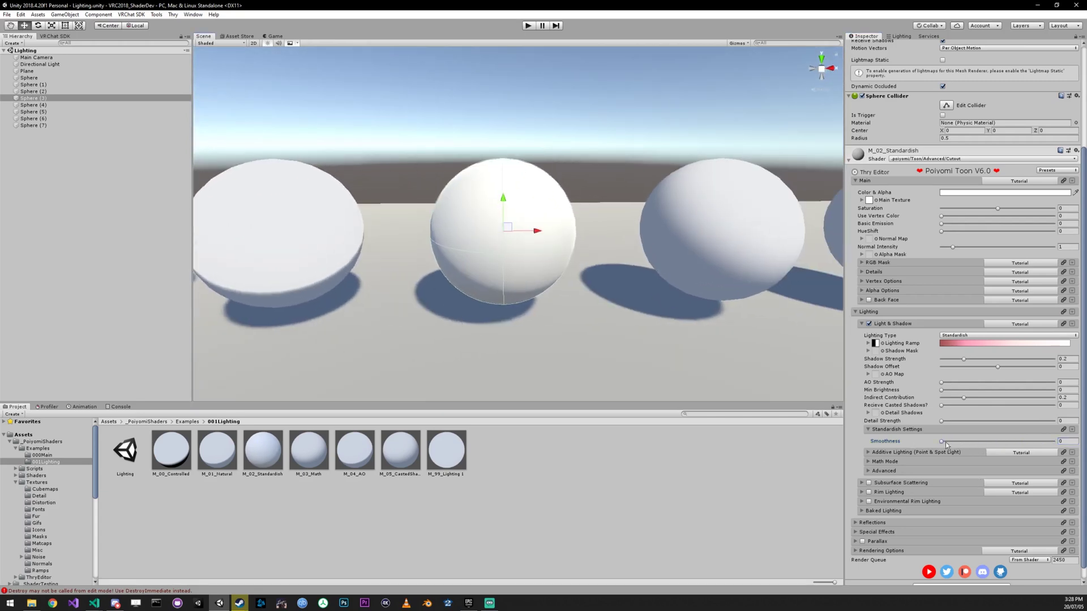
mouse_move(942, 442)
left_mouse_down()
mouse_move(1028, 446)
mouse_move(781, 436)
left_mouse_up()
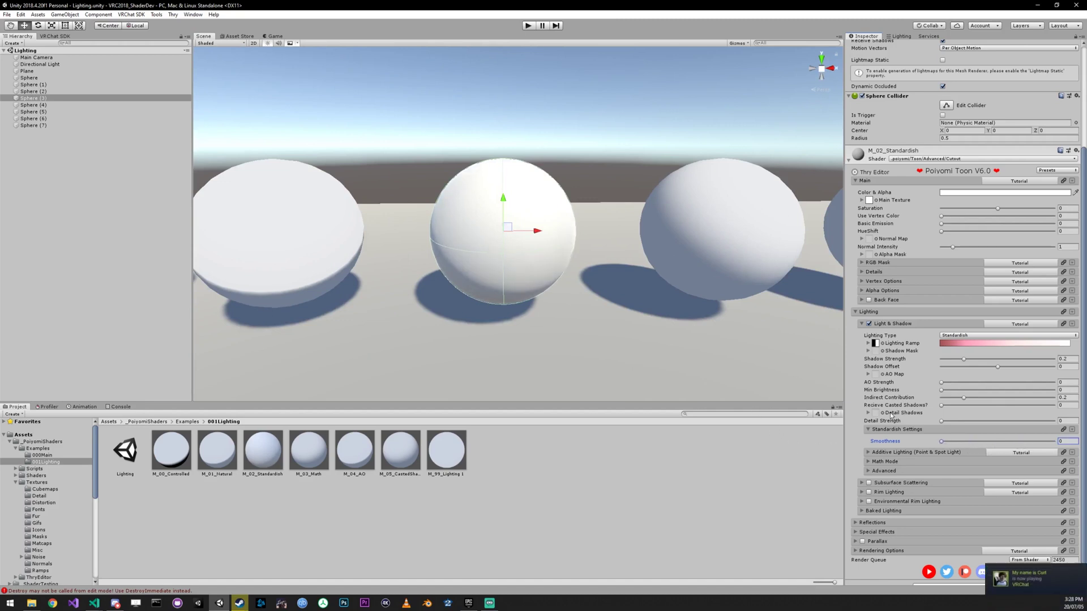
left_click(887, 429)
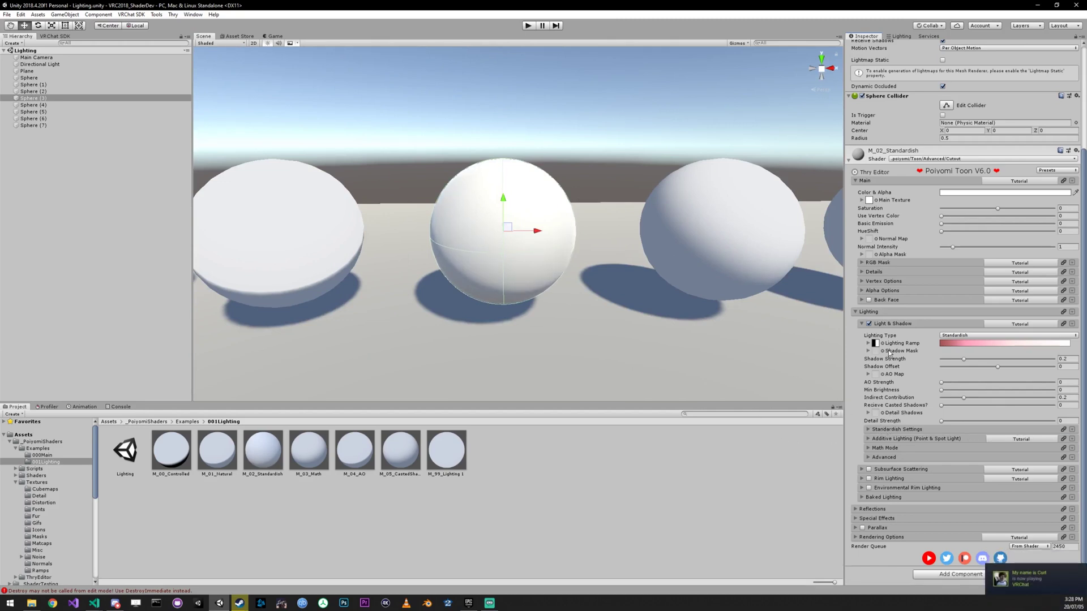
Select the sphere using M_03_Math and set its Math Mode Gradient Start to 0
left_click_drag(662, 338, 519, 308, "alt")
left_click_drag(637, 304, 820, 279, "alt")
scroll(516, 235, "up", 5)
left_click(518, 227)
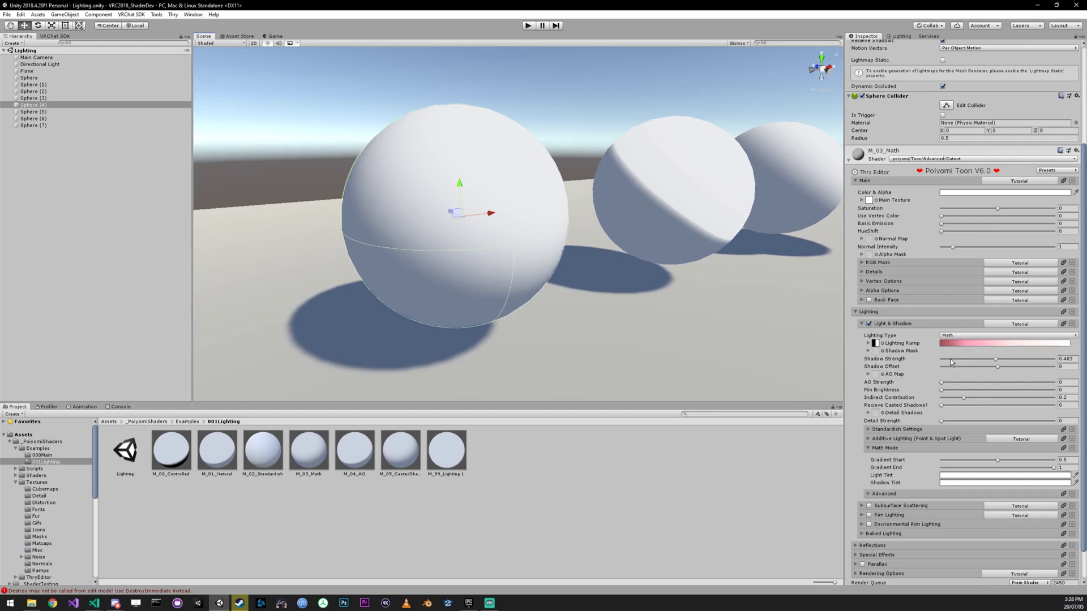
left_click_drag(764, 338, 654, 261, "alt")
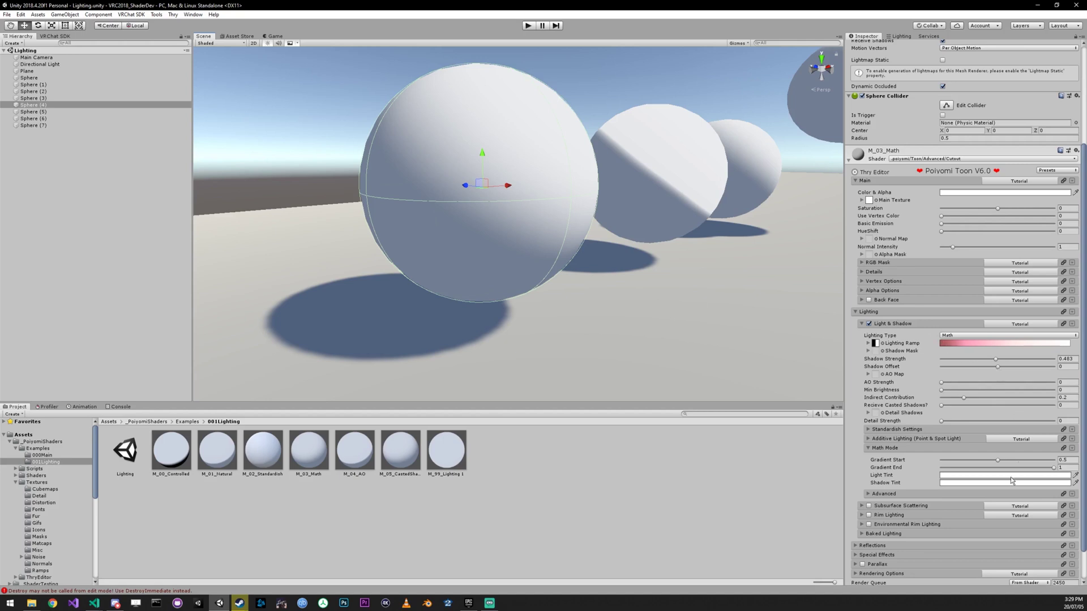
left_click_drag(1000, 463, 936, 459)
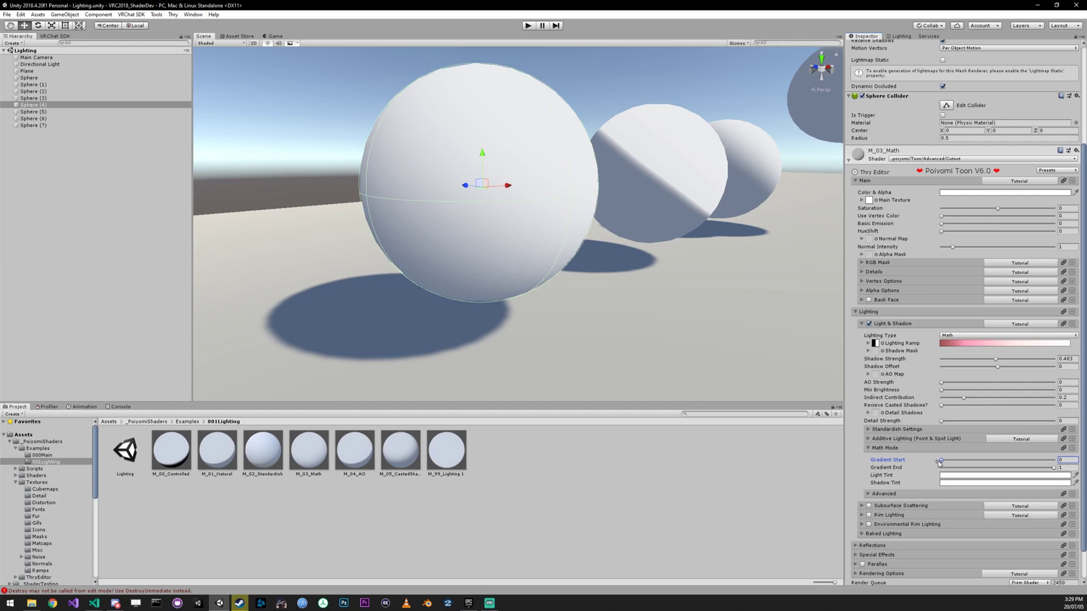
Set M_03_Math's Math Mode Gradient Start to 0.544 and Gradient End to 0.566
mouse_move(941, 460)
left_mouse_down()
mouse_move(1013, 454)
mouse_move(1002, 459)
mouse_move(1054, 470)
mouse_move(999, 470)
left_mouse_up()
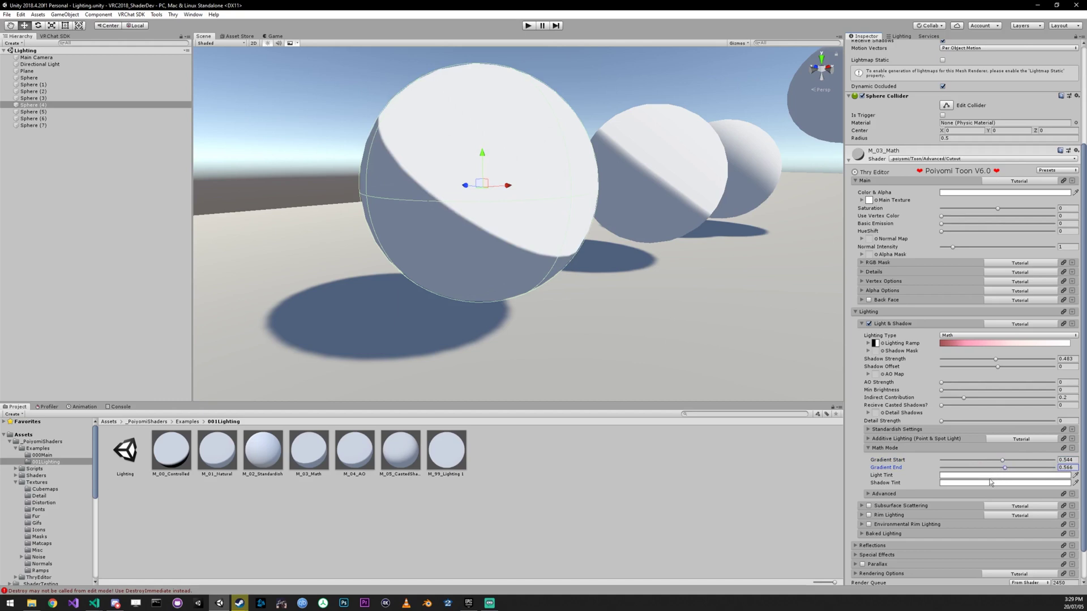
Try out tint colours in M_03_Math's Math Mode settings, undo the last one and close the colour picker
left_click(971, 483)
left_click_drag(199, 240, 155, 204)
left_click(227, 161)
left_click(957, 482)
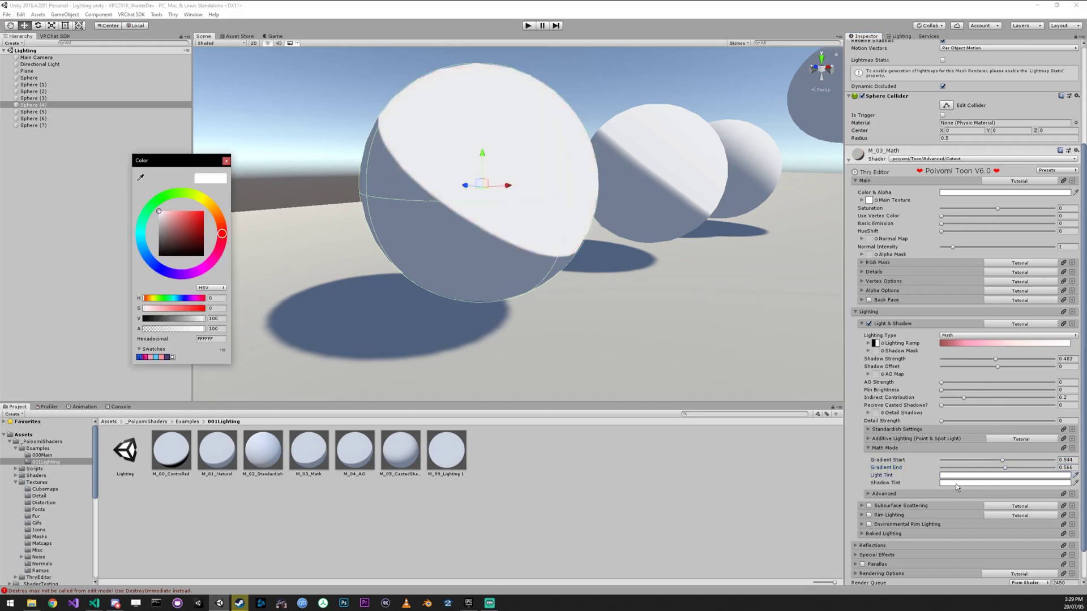
left_click_drag(185, 240, 216, 206)
key("ctrl+z")
left_click(227, 160)
Try a Shadow Offset of -0.378 on M_00_Controlled and M_01_Natural together and reset it to 0
right_click_drag(572, 212, 478, 220)
key("s")
key("d")
key("a")
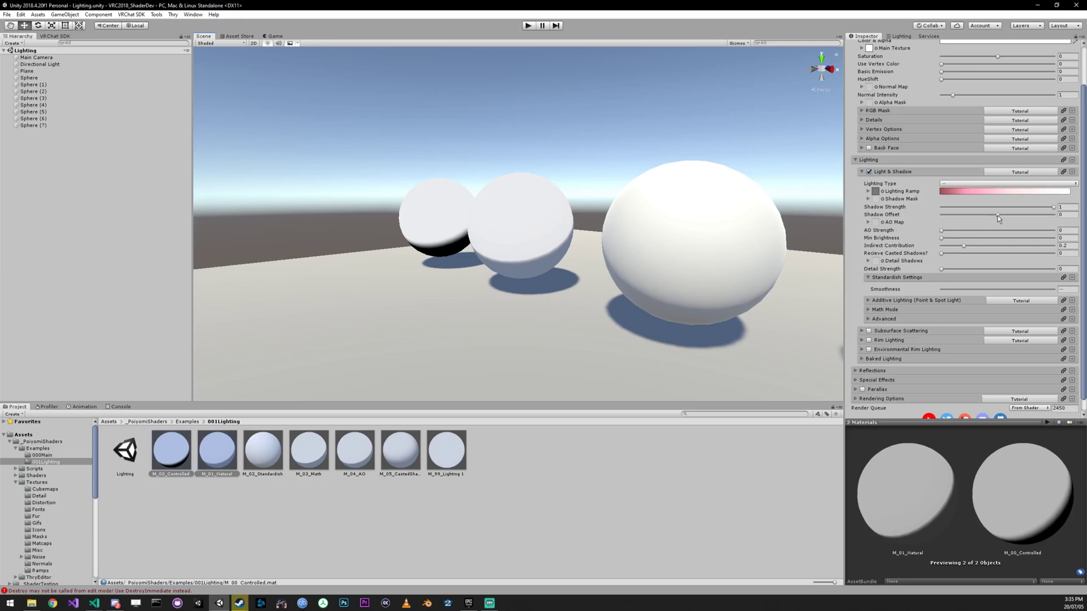
mouse_move(998, 215)
left_mouse_down()
mouse_move(1013, 215)
mouse_move(977, 215)
left_mouse_up()
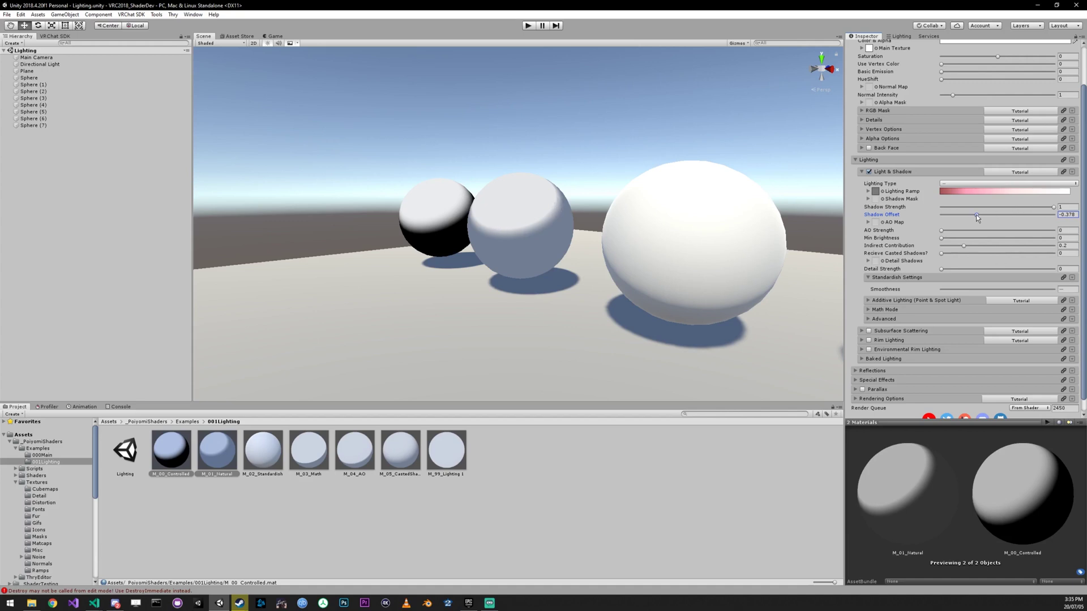
left_click_drag(976, 215, 999, 215)
left_click(1067, 215)
type("0")
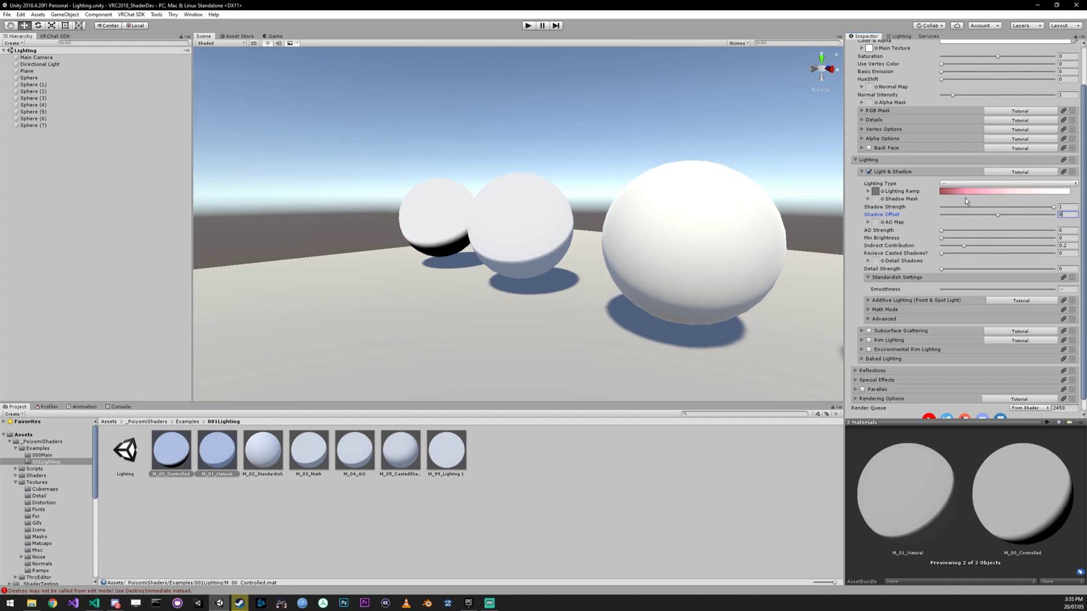
Try a slight Shadow Offset of -0.068 on both materials, compare the spheres, and restore the offset to 0
mouse_move(996, 215)
left_mouse_down()
mouse_move(1019, 214)
mouse_move(974, 215)
mouse_move(1008, 216)
mouse_move(993, 215)
left_mouse_up()
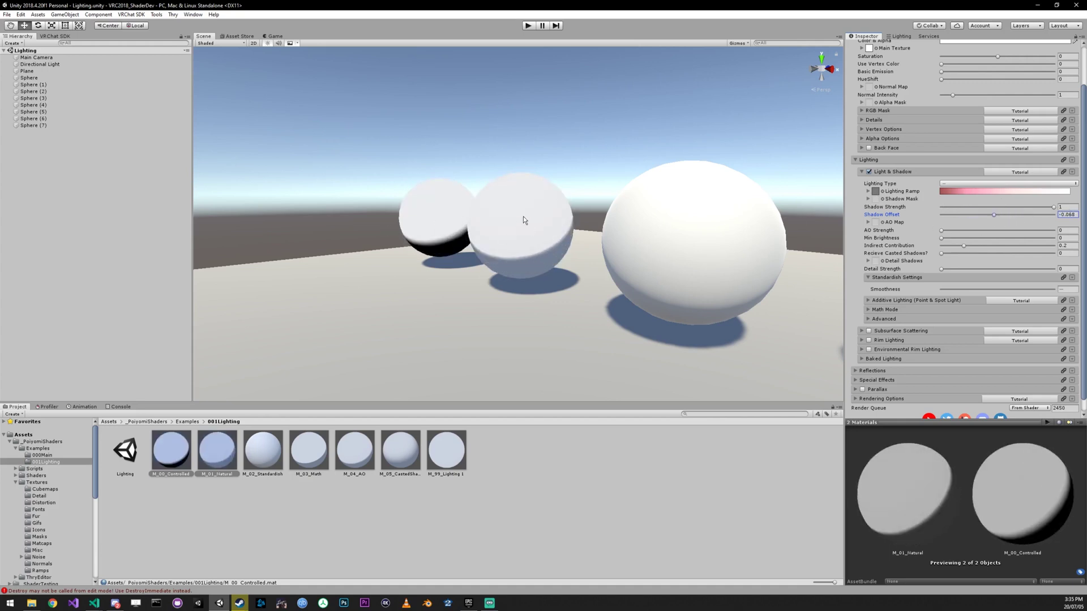
left_click_drag(614, 257, 719, 262, "alt")
right_click_drag(523, 238, 665, 253)
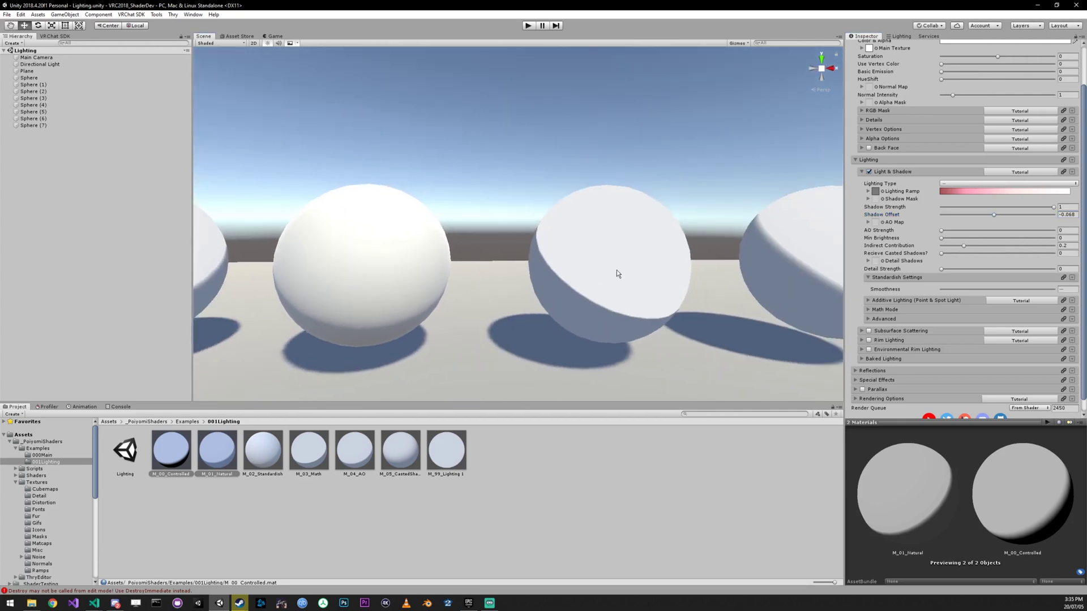
right_click_drag(579, 289, 498, 286)
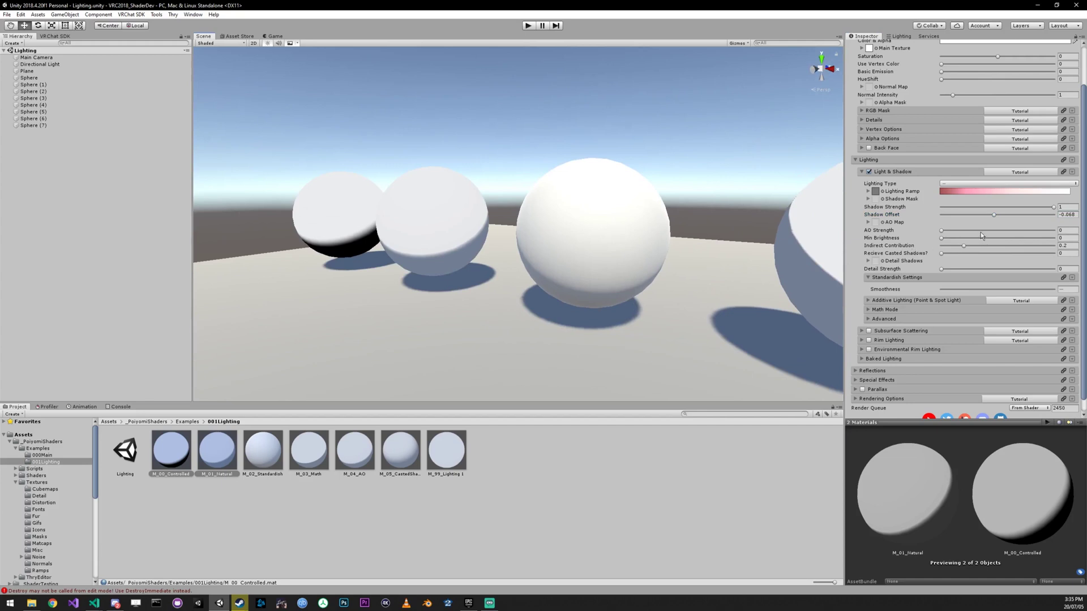
left_click(1072, 216)
type("0")
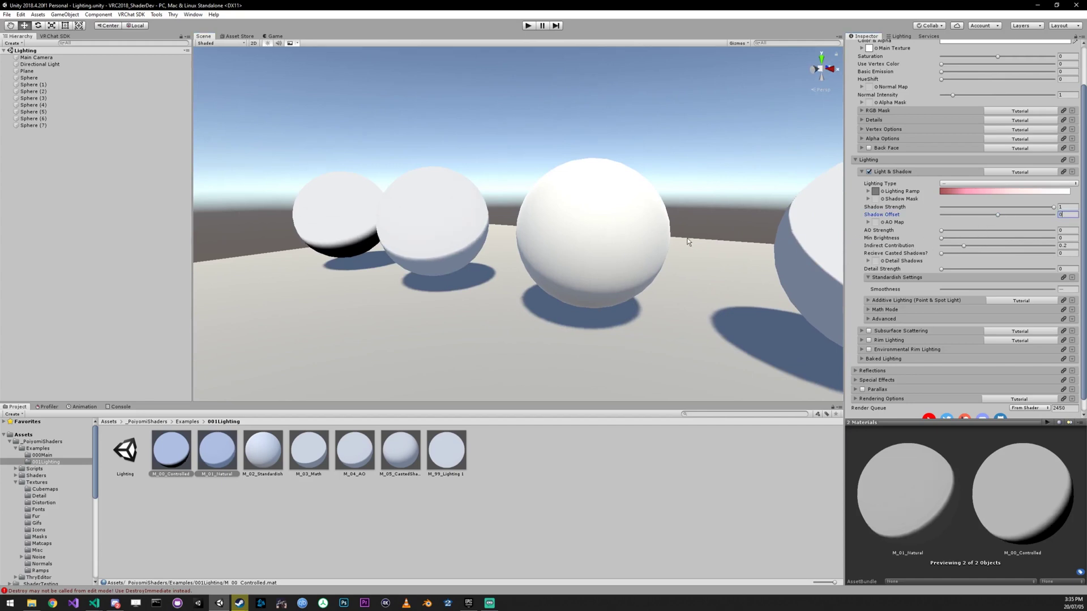
Select the M_04_AO material, search the textures for "nois" and assign the hexagon-pattern noise texture as its AO Map
right_click_drag(578, 180, 560, 221)
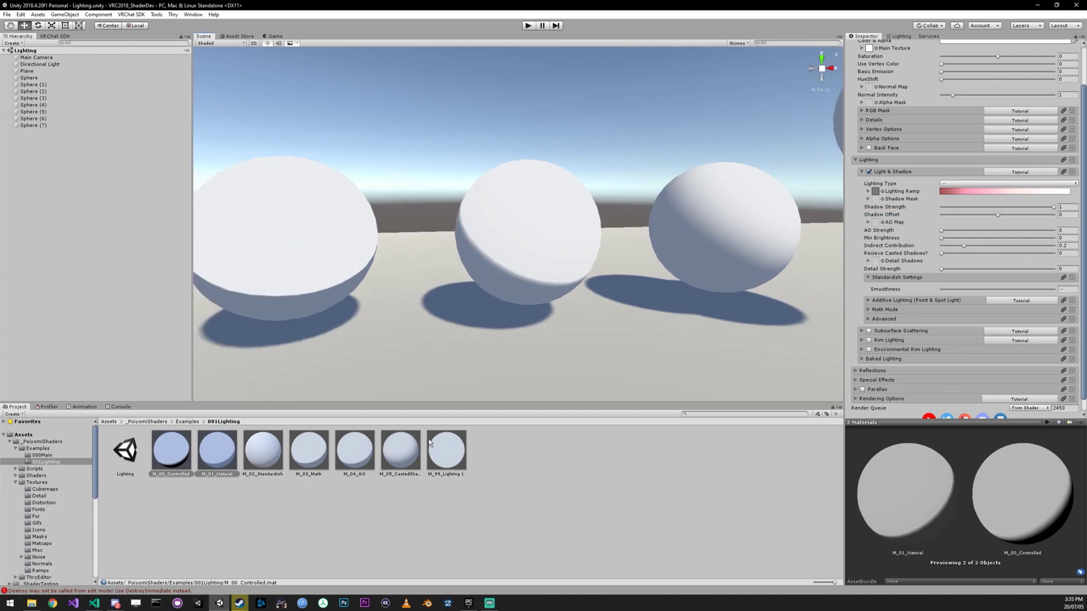
left_click(365, 450)
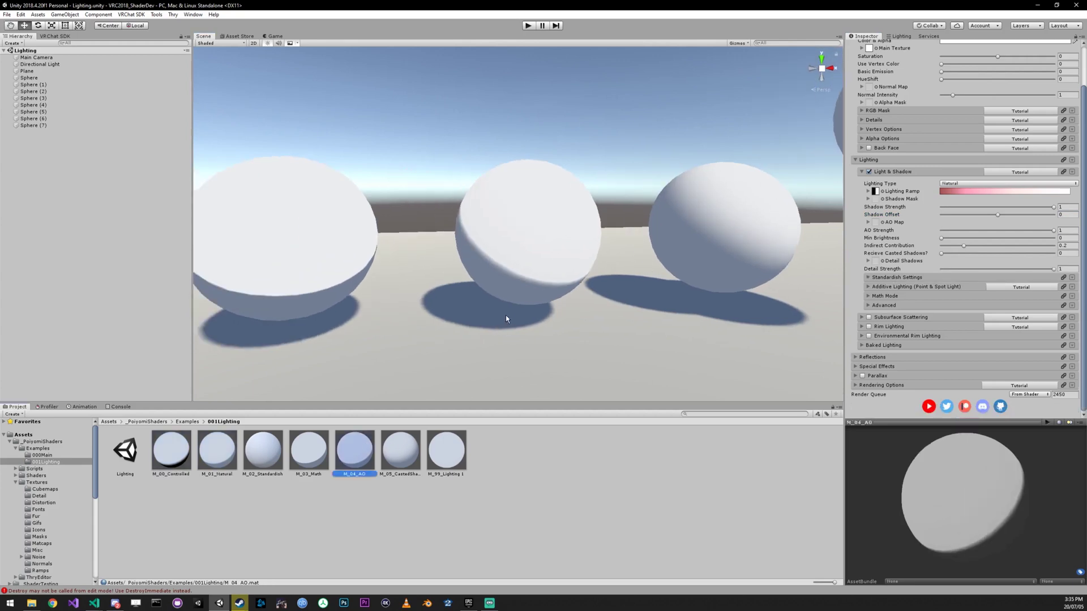
right_click_drag(466, 205, 940, 296)
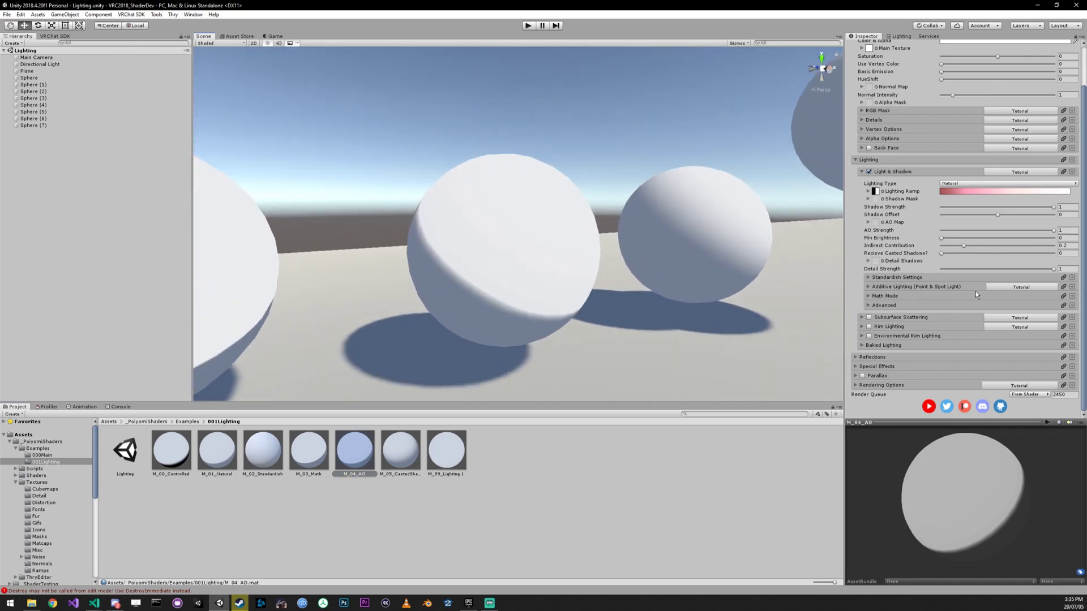
left_click(876, 223)
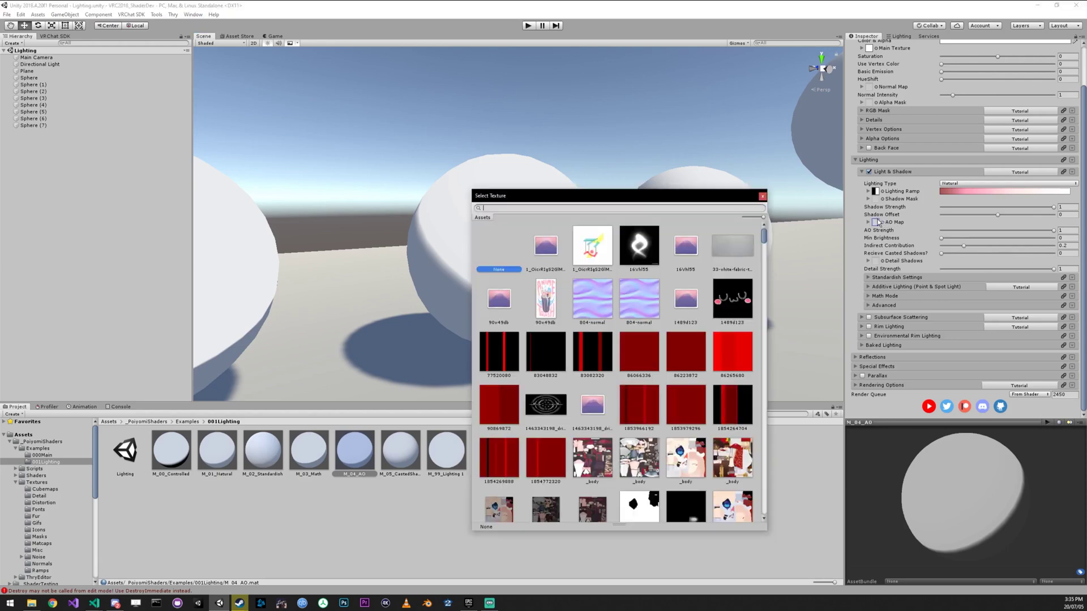
type("noisae")
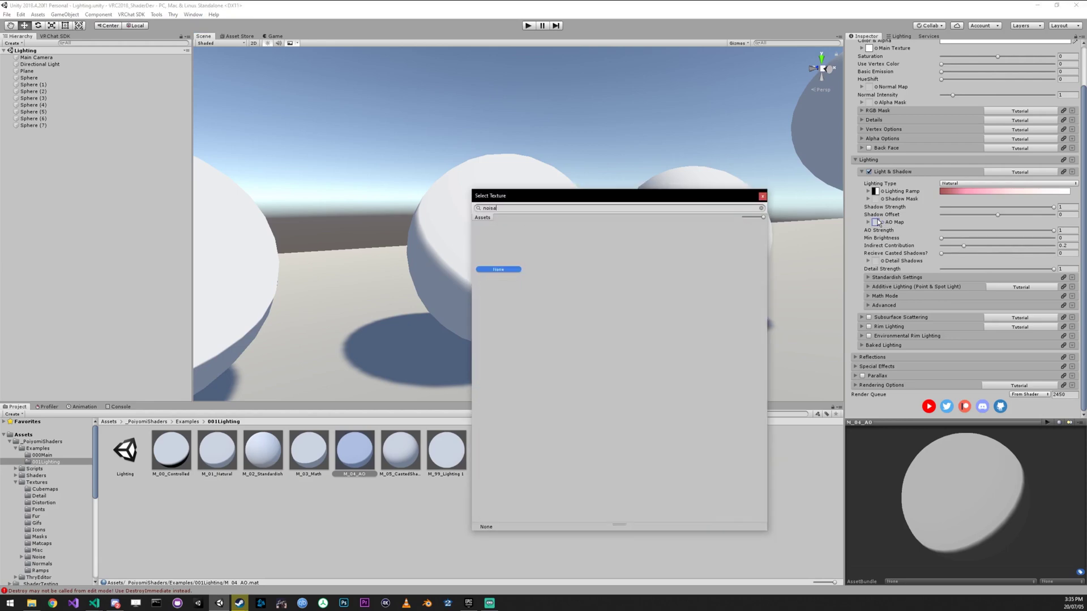
key("BackSpace")
scroll(620, 390, "down", 3)
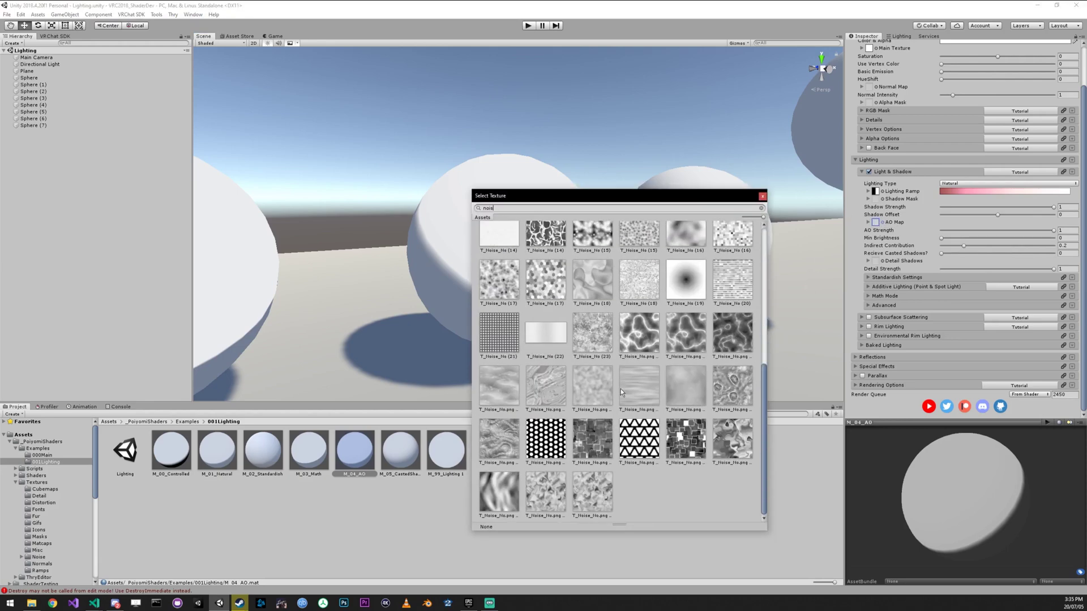
left_click(548, 439)
left_click(763, 196)
Examine how the AO Map pattern appears on the lit and shadowed sides of the M_04_AO sphere
right_click_drag(724, 192, 684, 174)
left_click_drag(683, 174, 594, 197, "alt")
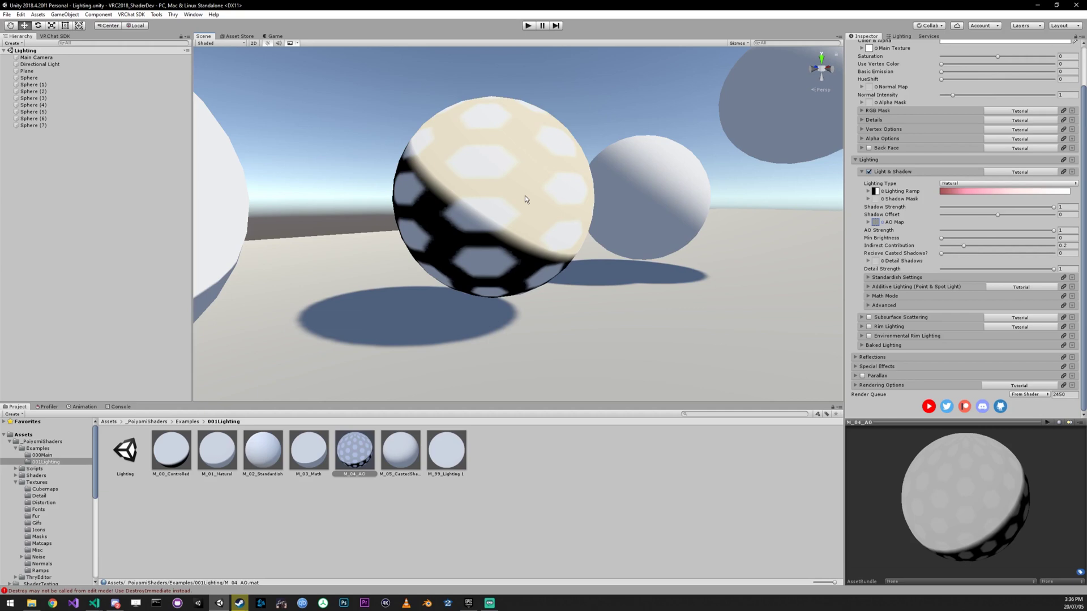
left_click_drag(525, 199, 521, 243, "alt")
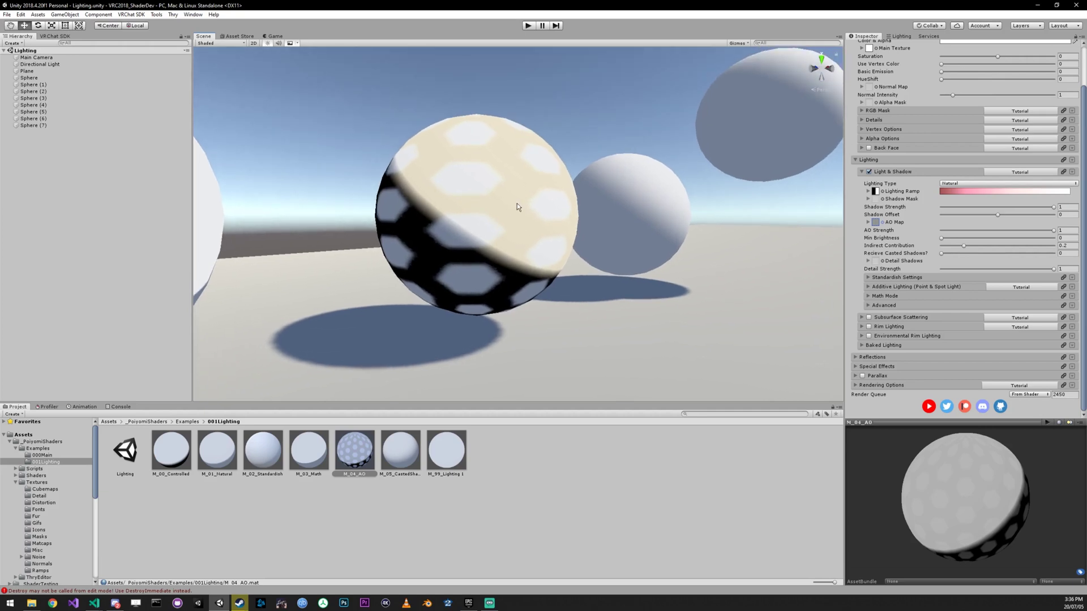
mouse_move(506, 137)
left_mouse_down("alt")
mouse_move(509, 152)
mouse_move(680, 96)
mouse_move(505, 129)
mouse_move(512, 147)
left_mouse_up("alt")
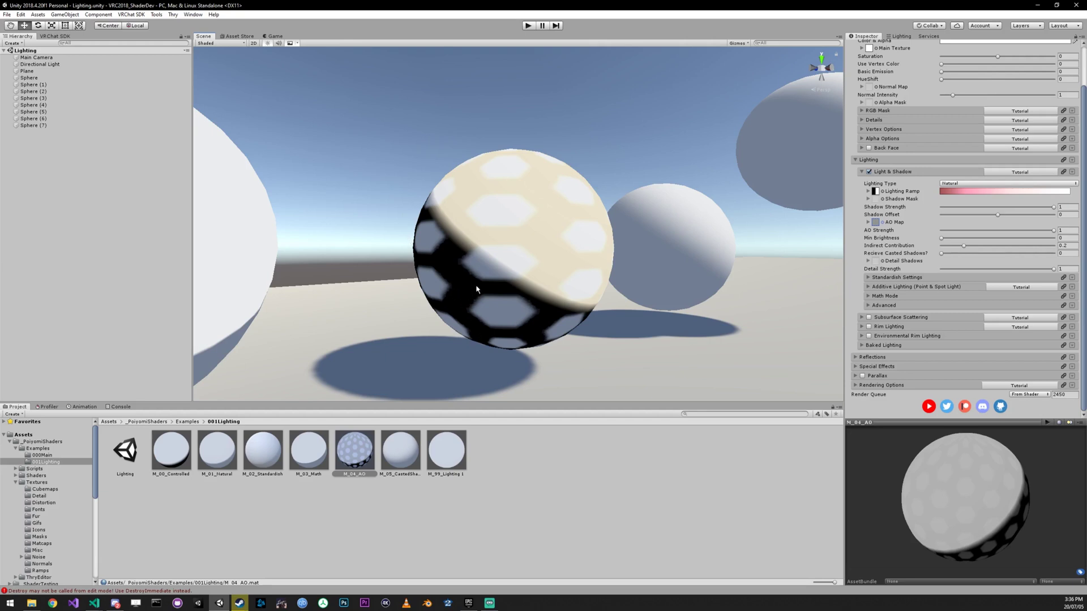
right_click_drag(487, 283, 496, 250)
right_click_drag(463, 322, 493, 301)
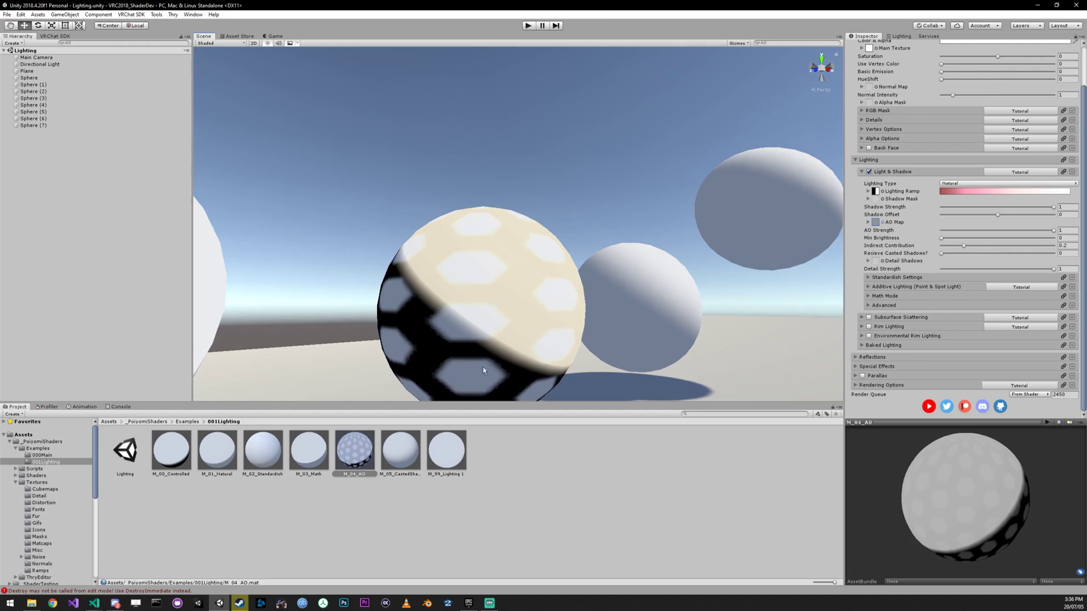
right_click_drag(579, 310, 510, 318)
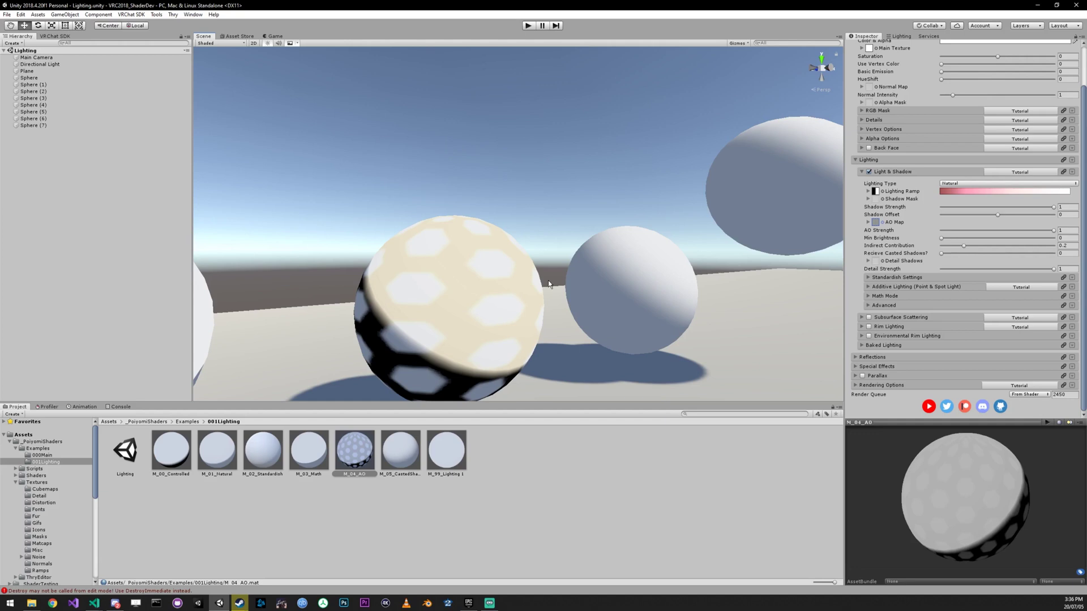
right_click_drag(571, 266, 546, 278)
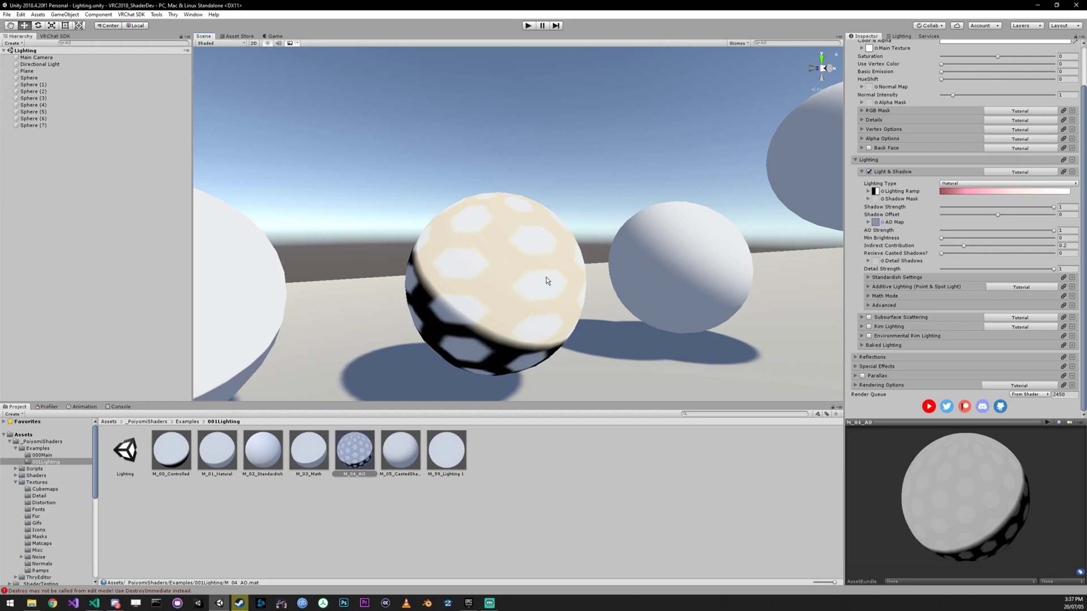
right_click_drag(546, 280, 625, 278)
right_click_drag(521, 289, 429, 253)
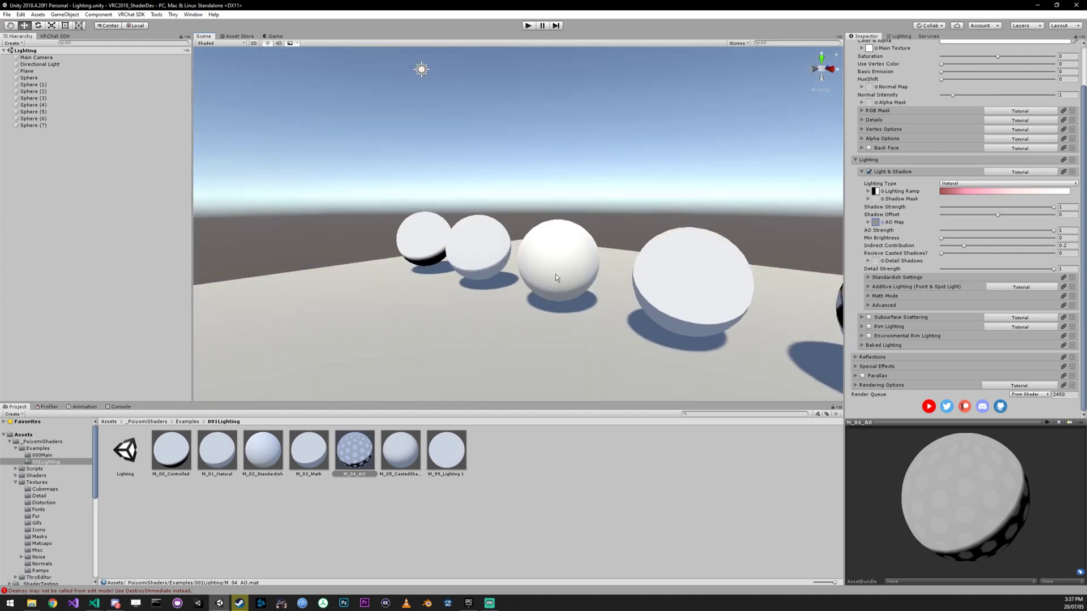
Select the M_00_Controlled sphere, try an AO Strength of 1, inspect its shadowed side and return the strength to 0
left_click(411, 228)
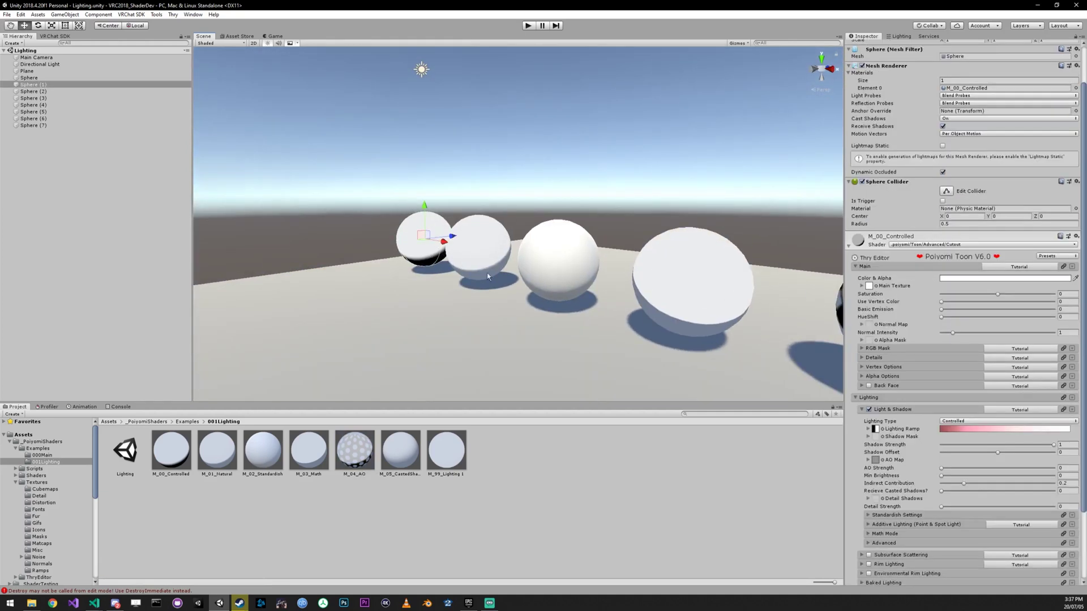
right_click_drag(654, 257, 720, 290)
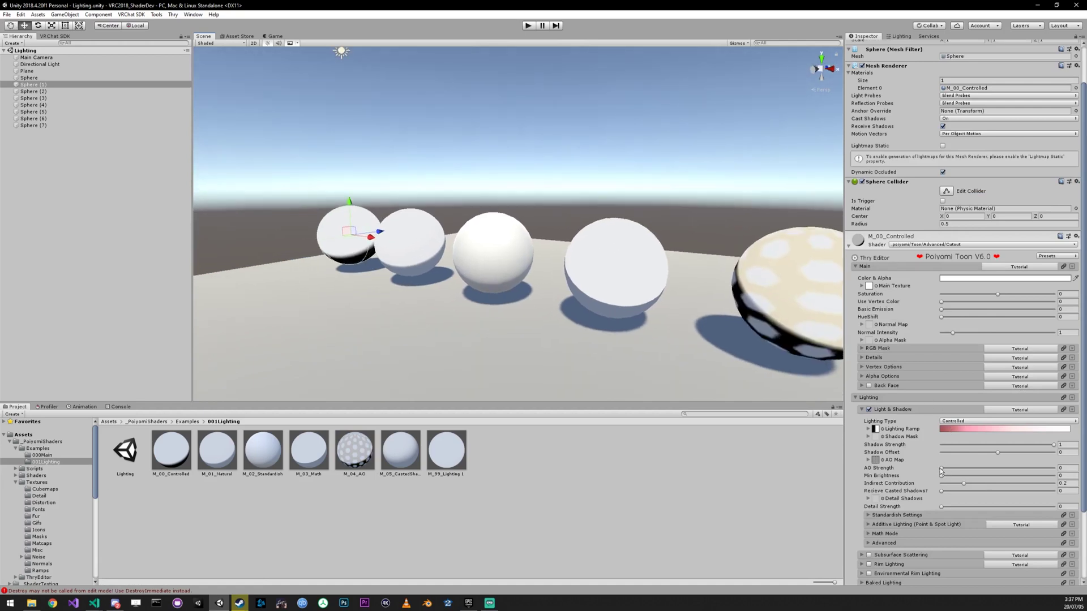
left_click_drag(941, 469, 1055, 468)
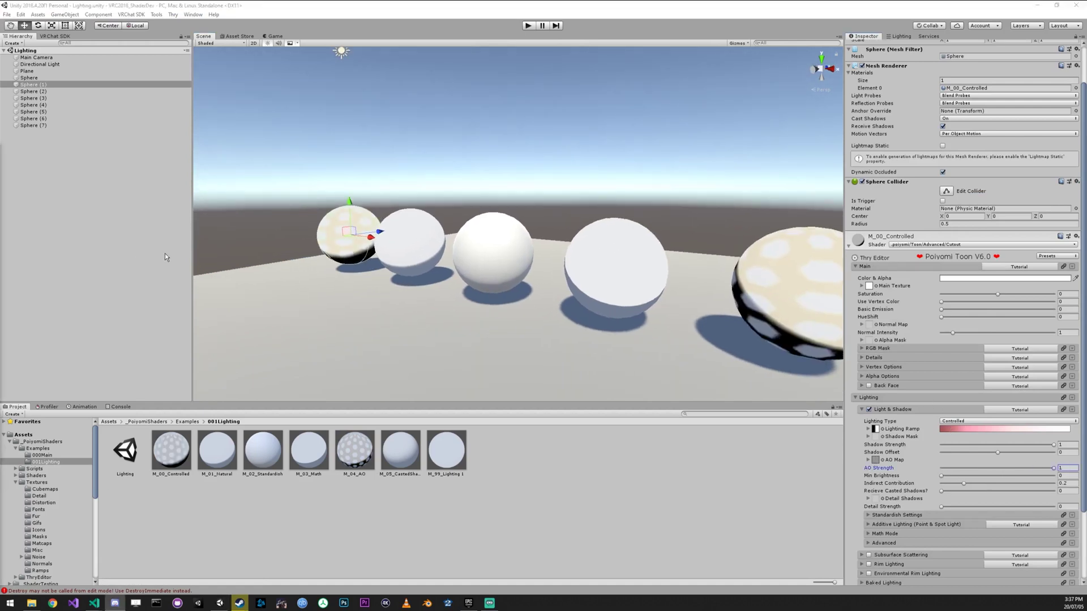
key("a")
right_click_drag(323, 276, 558, 271)
key("w")
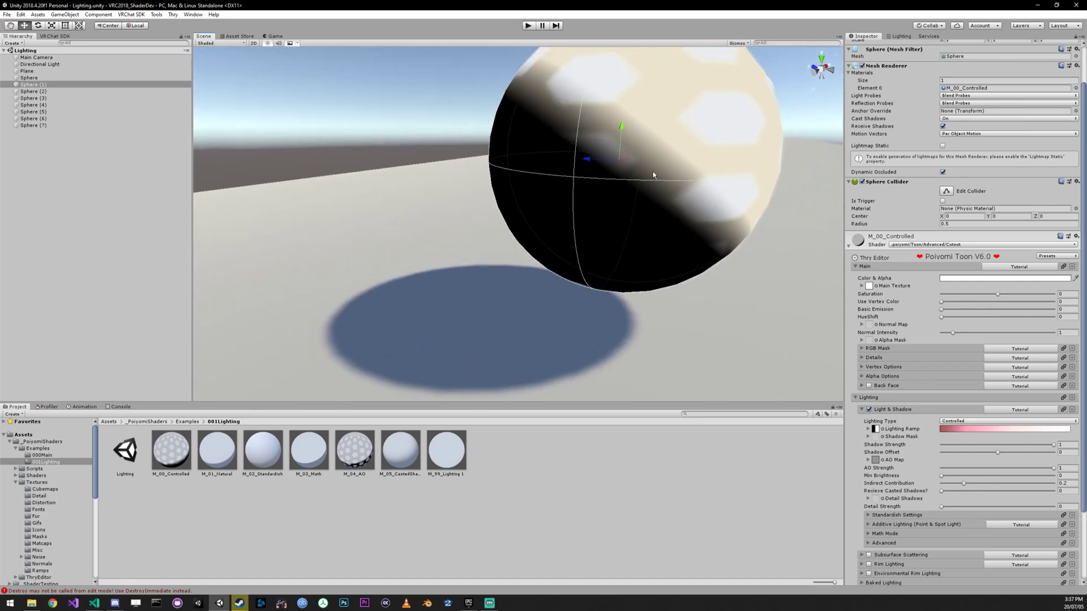
scroll(653, 175, "down", 5)
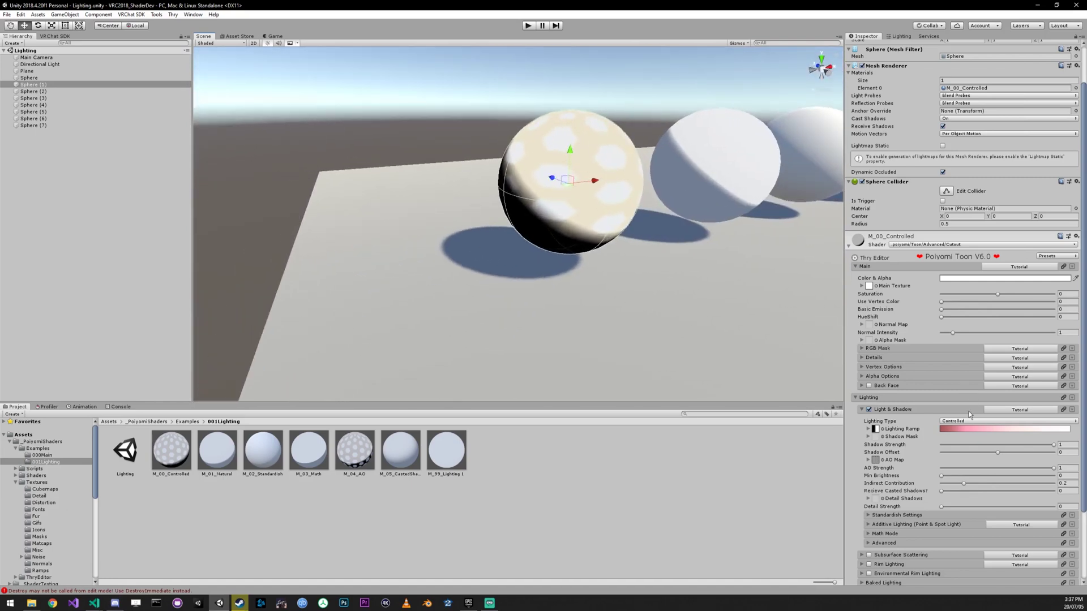
left_click(958, 471)
left_click_drag(958, 471, 920, 489)
Select the M_04_AO material and raise its Min Brightness to 1
key("s")
right_click_drag(603, 293, 633, 274)
key("w")
left_click(559, 265)
key("a")
left_click(354, 455)
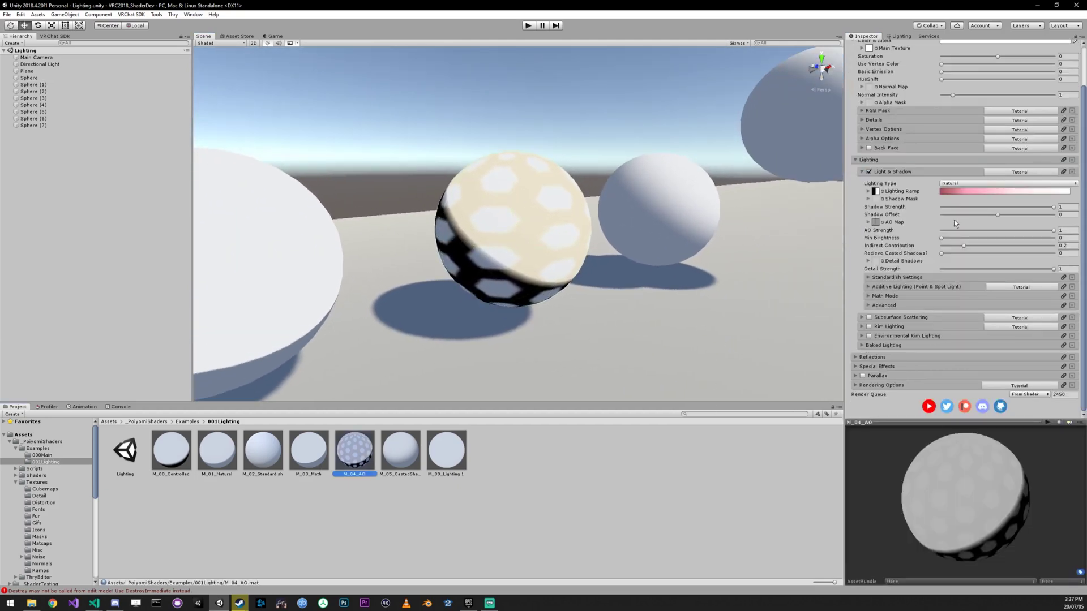
left_click_drag(942, 238, 1081, 237)
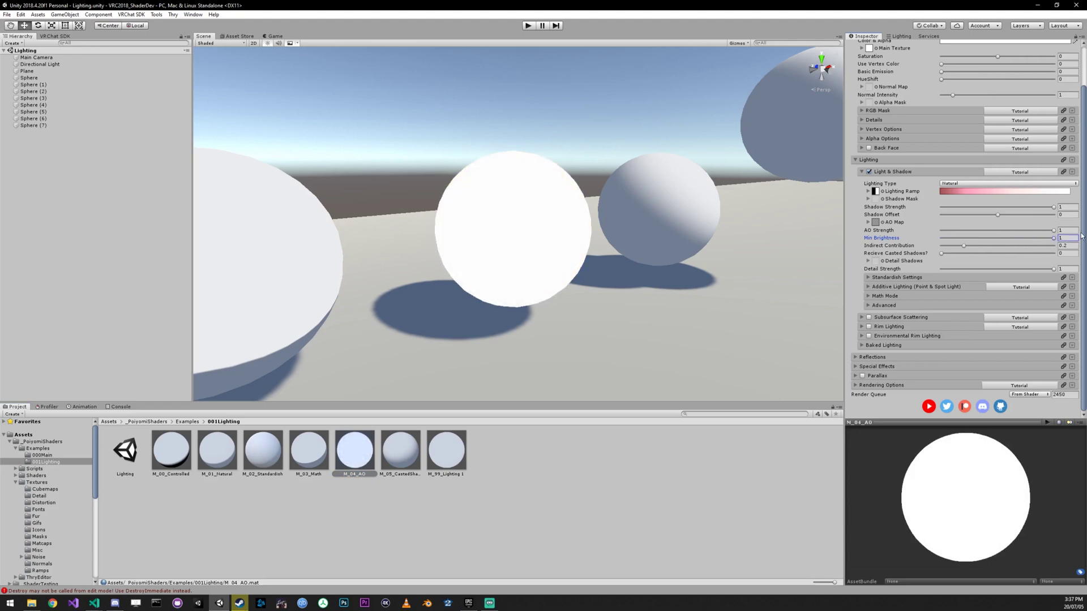
Lower M_04_AO's Min Brightness to about 0.13 to compare the shadows, and reset it to 0
left_click_drag(1053, 238, 956, 233)
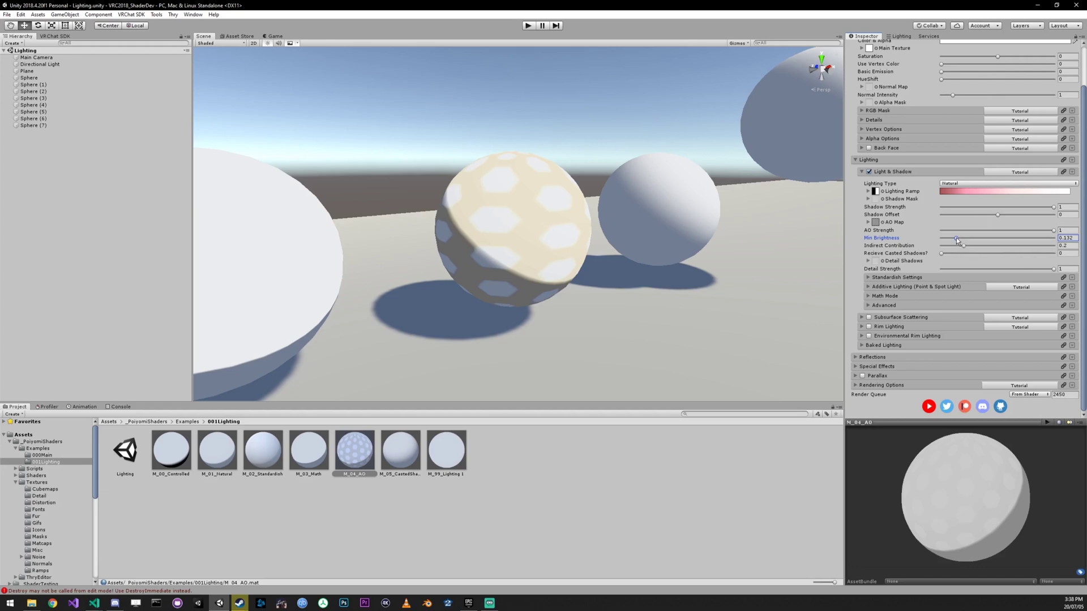
left_click_drag(954, 238, 952, 239)
left_click(1071, 239)
type("0")
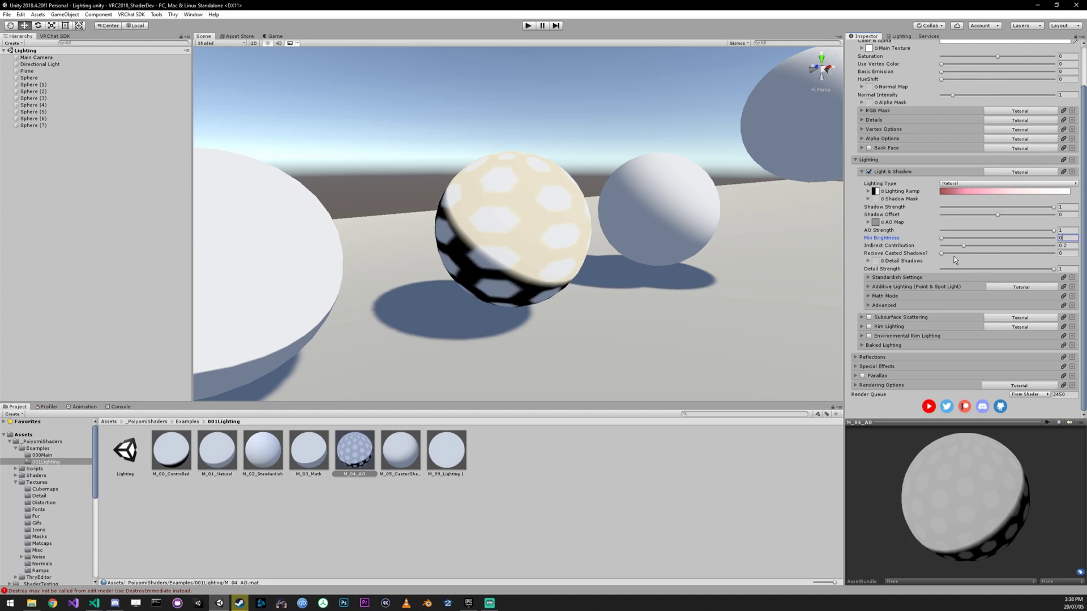
mouse_move(941, 239)
left_mouse_down()
mouse_move(1053, 238)
mouse_move(939, 238)
left_mouse_up()
Select the M_01_Natural material and set its Indirect Contribution to 1
right_click_drag(736, 225, 618, 261)
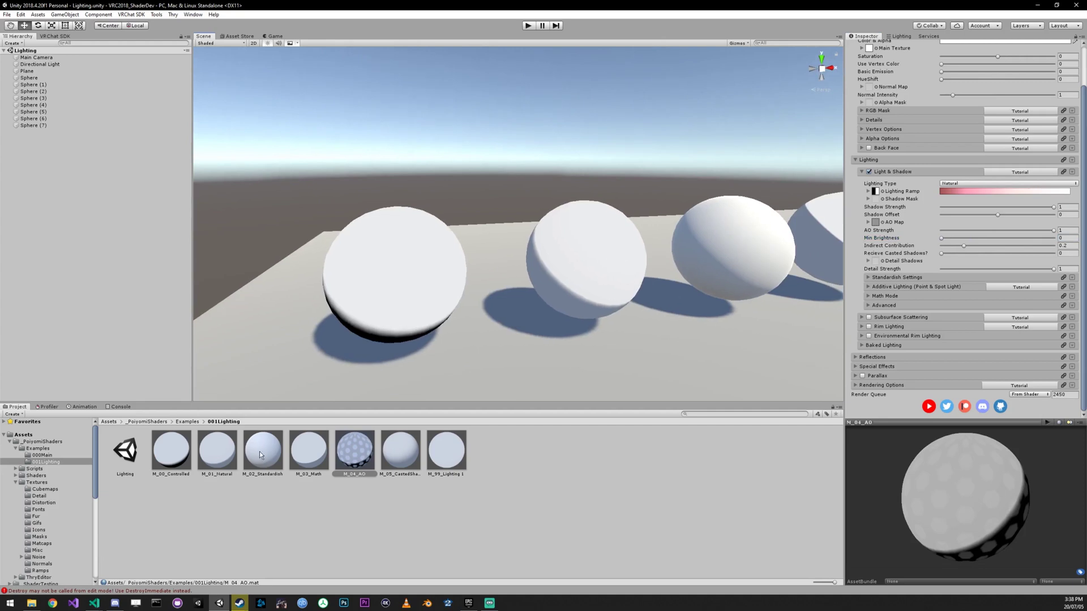
left_click(216, 444)
right_click_drag(509, 317, 580, 254)
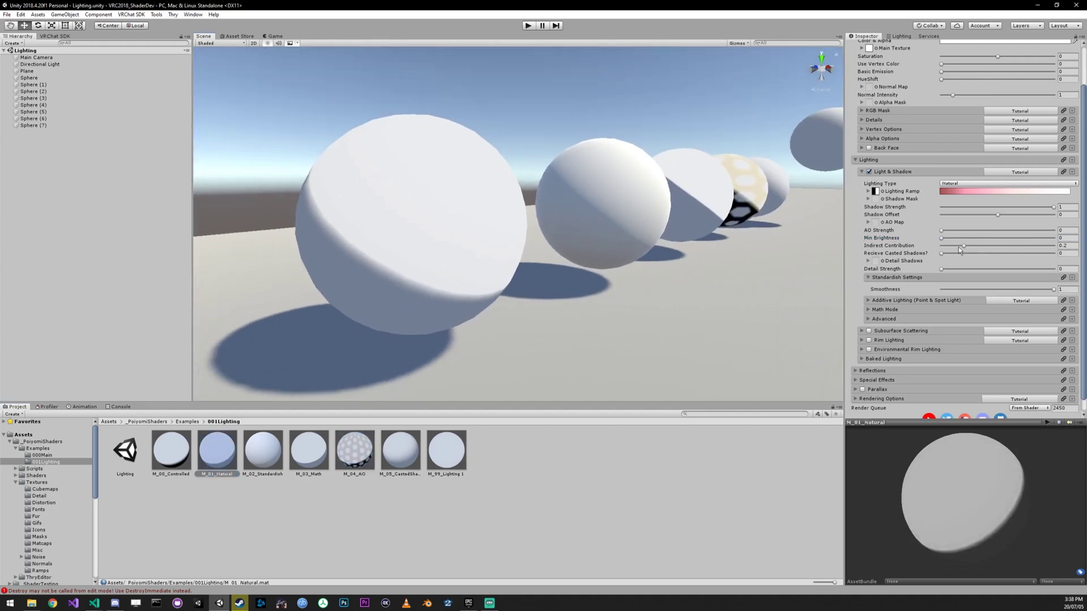
right_click_drag(698, 242, 677, 229)
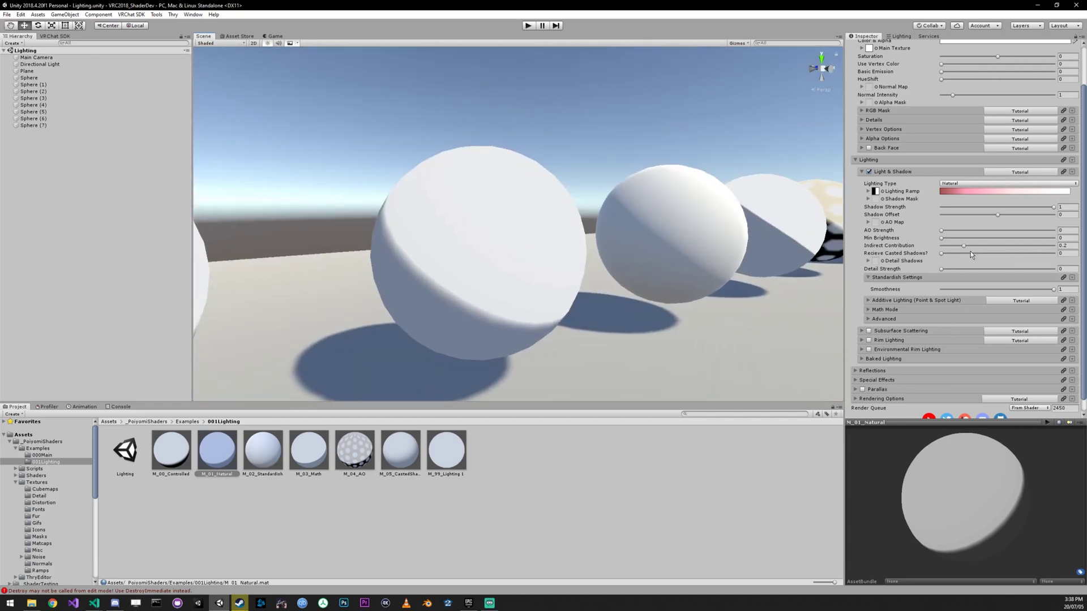
mouse_move(964, 249)
left_mouse_down()
mouse_move(1016, 246)
mouse_move(965, 248)
mouse_move(979, 248)
left_mouse_up()
right_click_drag(657, 241, 445, 267)
left_click_drag(979, 246, 1061, 244)
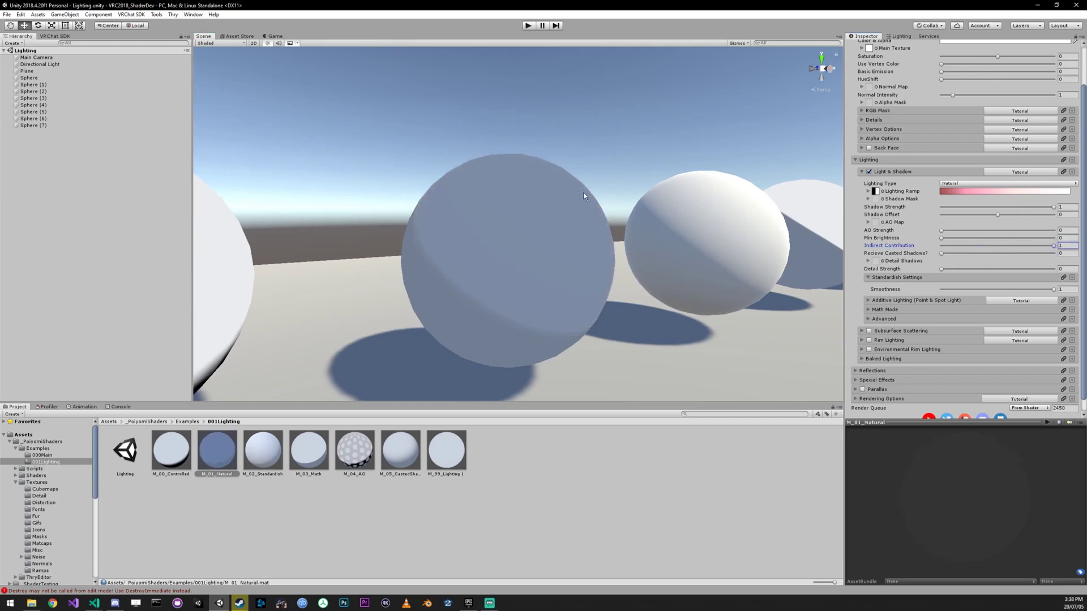
Lower M_01_Natural's Indirect Contribution to 0, inspect the sphere beside its neighbours, and set the contribution to 0.2
left_click_drag(957, 243, 792, 251)
right_click_drag(575, 153, 611, 149)
right_click_drag(570, 262, 530, 209)
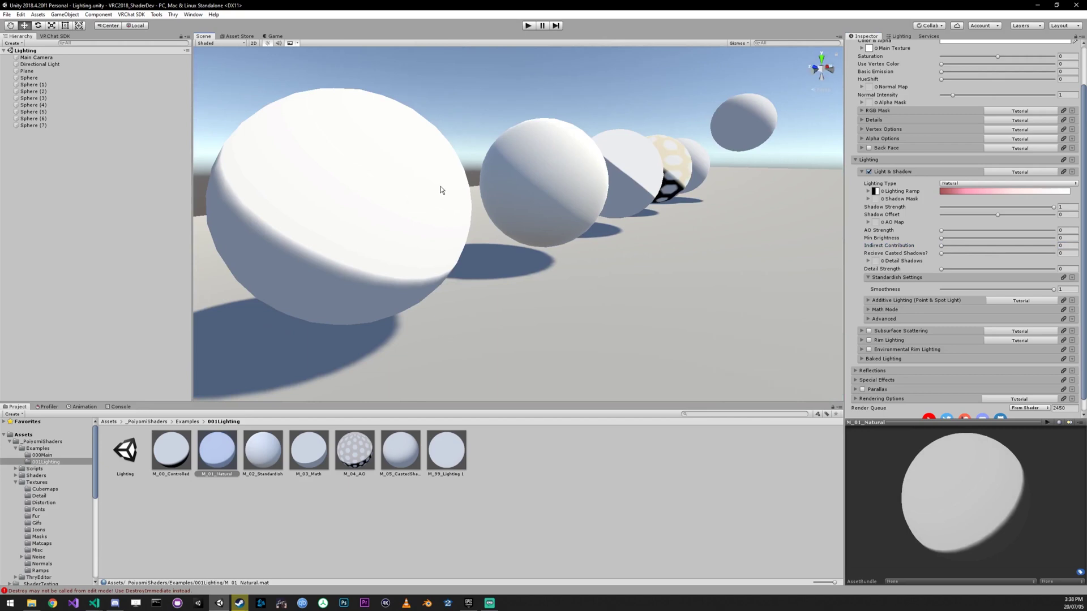
right_click_drag(441, 185, 417, 189)
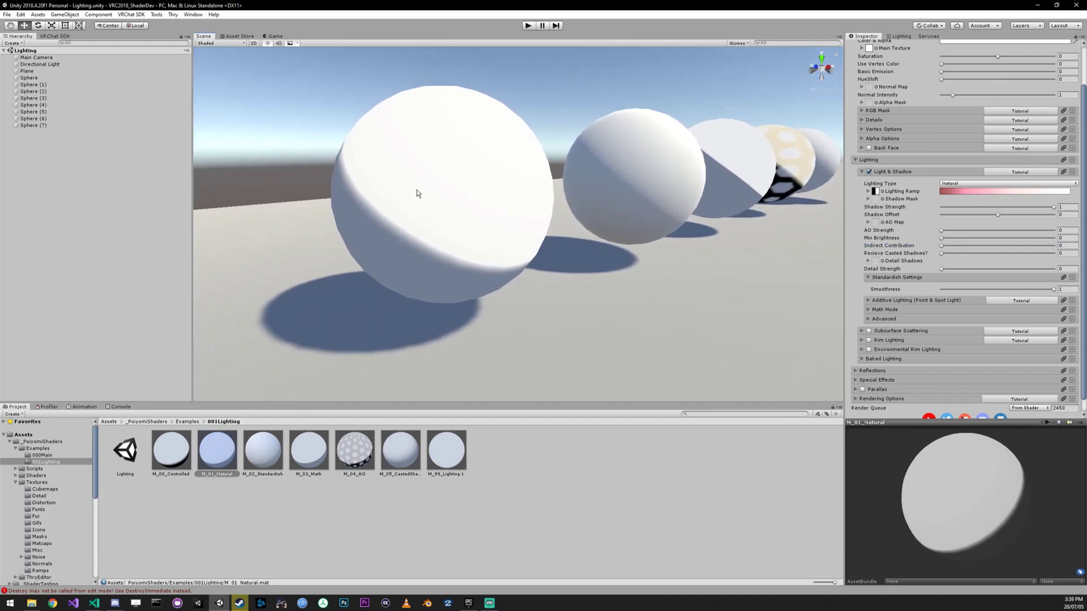
left_click(1072, 246)
type("0.2")
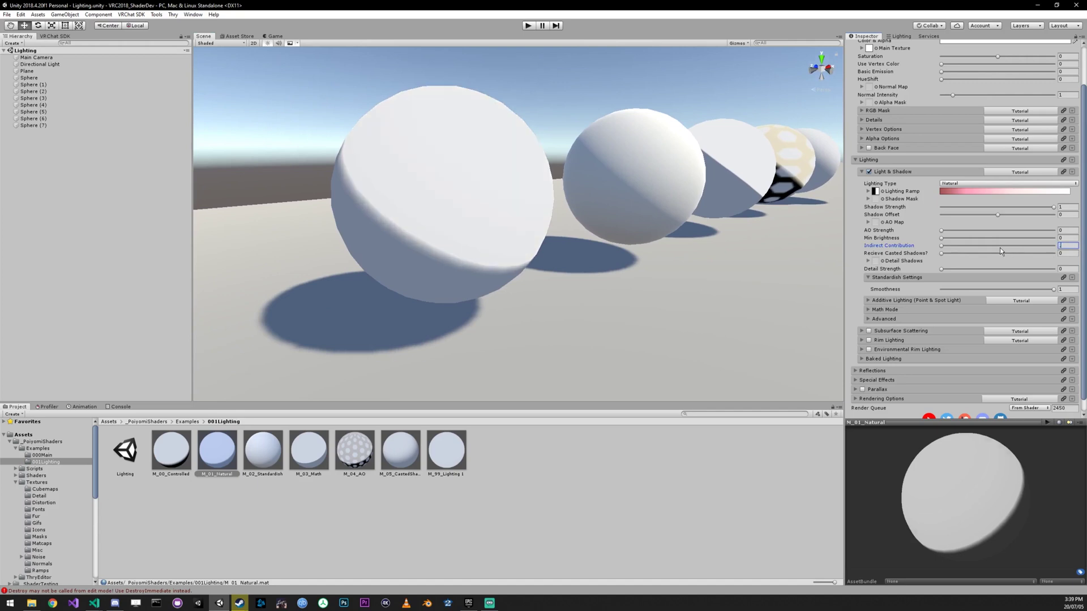
right_click_drag(647, 253, 596, 240)
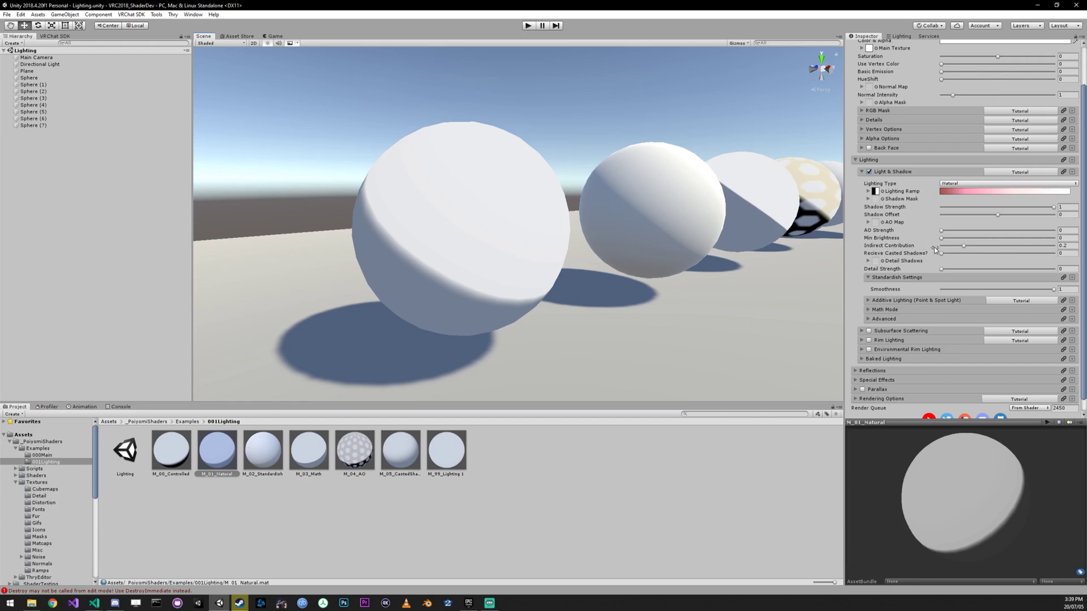
Try an Indirect Contribution of about 0.03 on M_01_Natural, restore it to 0.2, and look along the row of spheres
mouse_move(962, 246)
left_mouse_down()
mouse_move(944, 249)
mouse_move(1036, 246)
mouse_move(946, 247)
left_mouse_up()
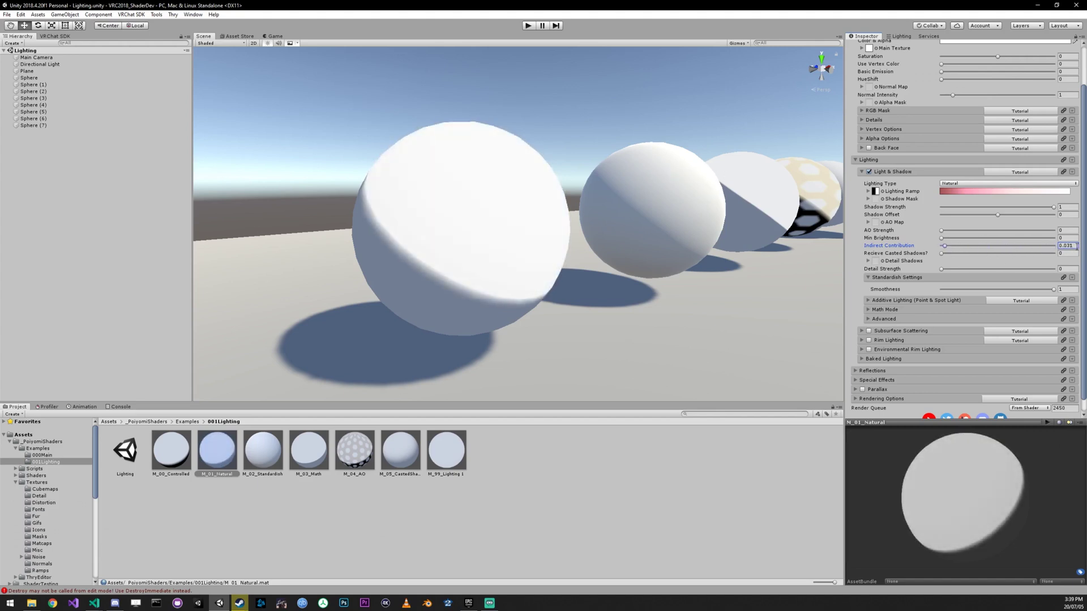
type(".2")
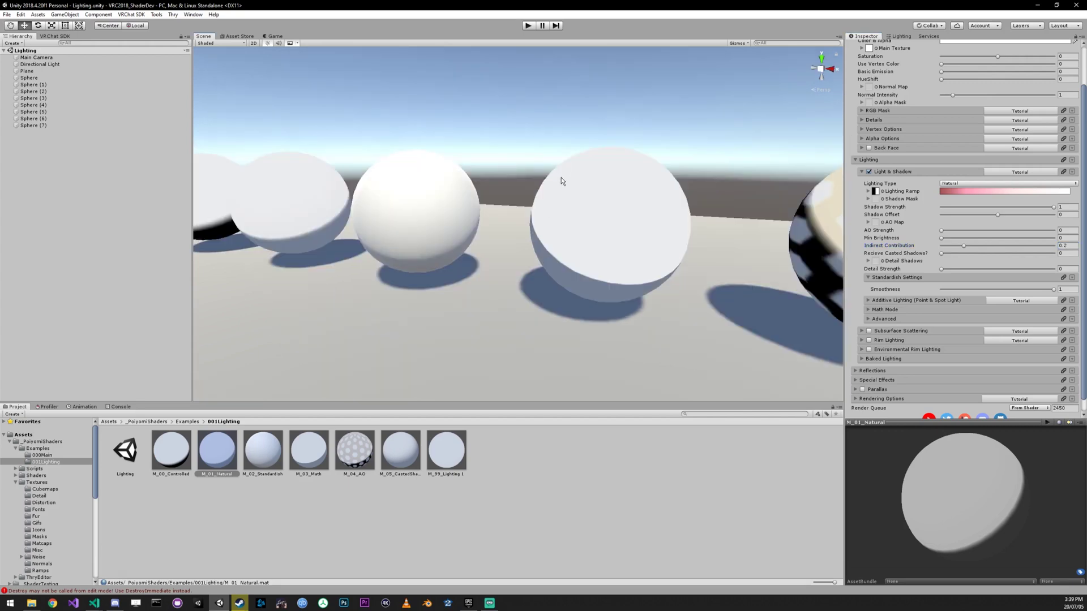
right_click_drag(561, 176, 530, 166)
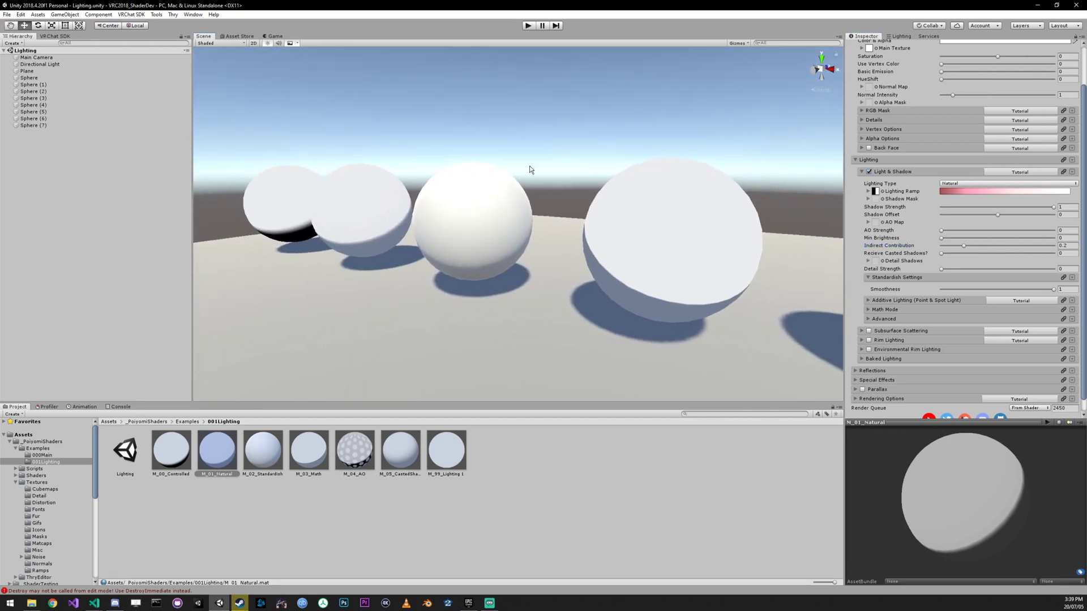
key("a")
right_click_drag(705, 190, 883, 186)
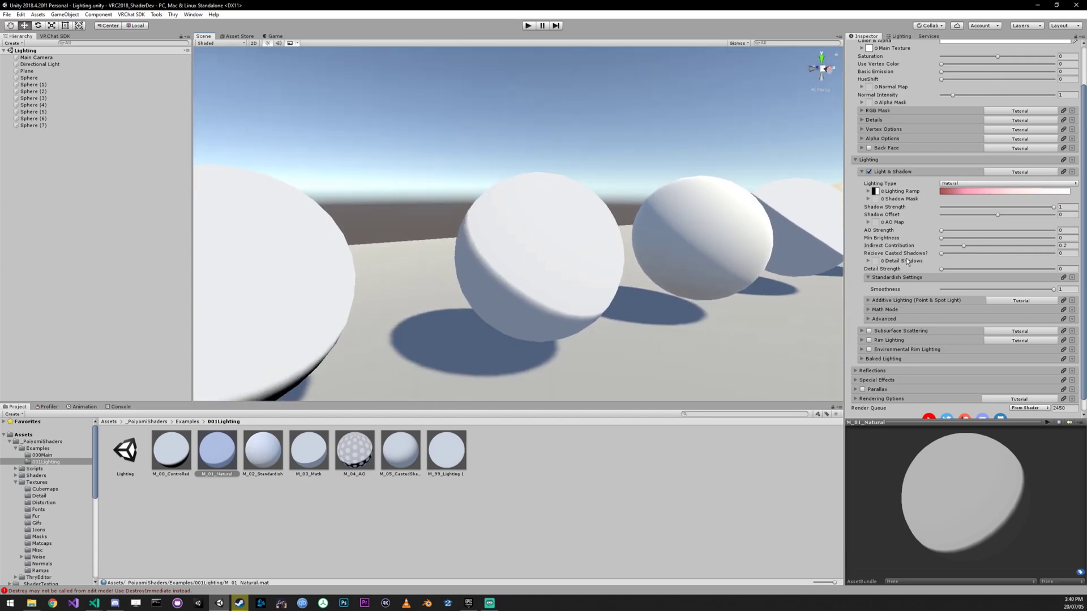
Vary M_01_Natural's Indirect Contribution twice to compare the shading from different views, resetting it to 0.2 each time
mouse_move(963, 245)
left_mouse_down()
mouse_move(950, 245)
mouse_move(976, 246)
mouse_move(966, 248)
left_mouse_up()
left_click(1066, 246)
type(".2")
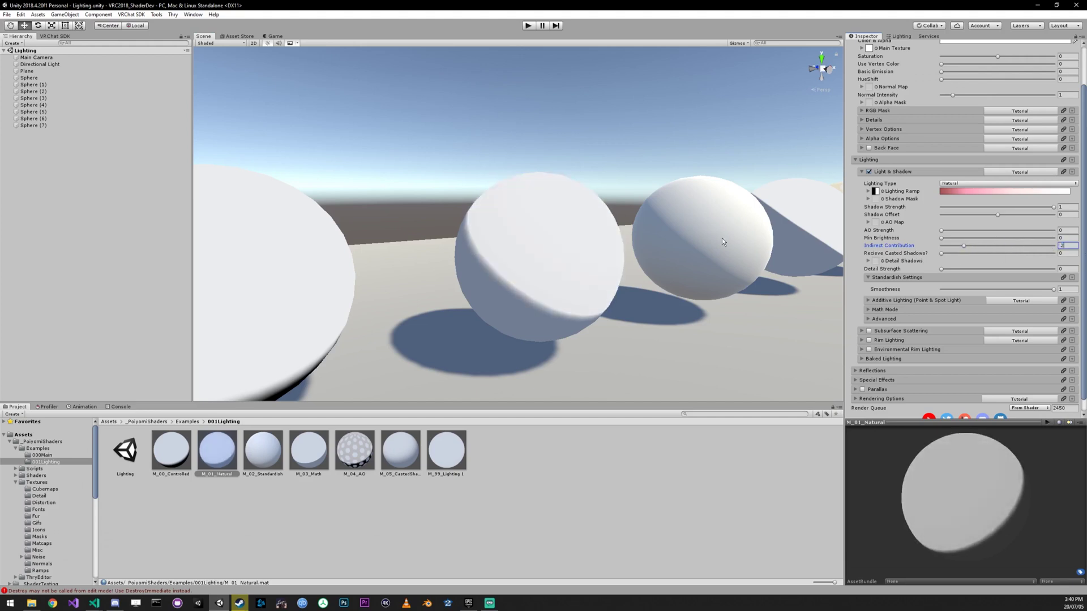
right_click_drag(699, 234, 729, 226)
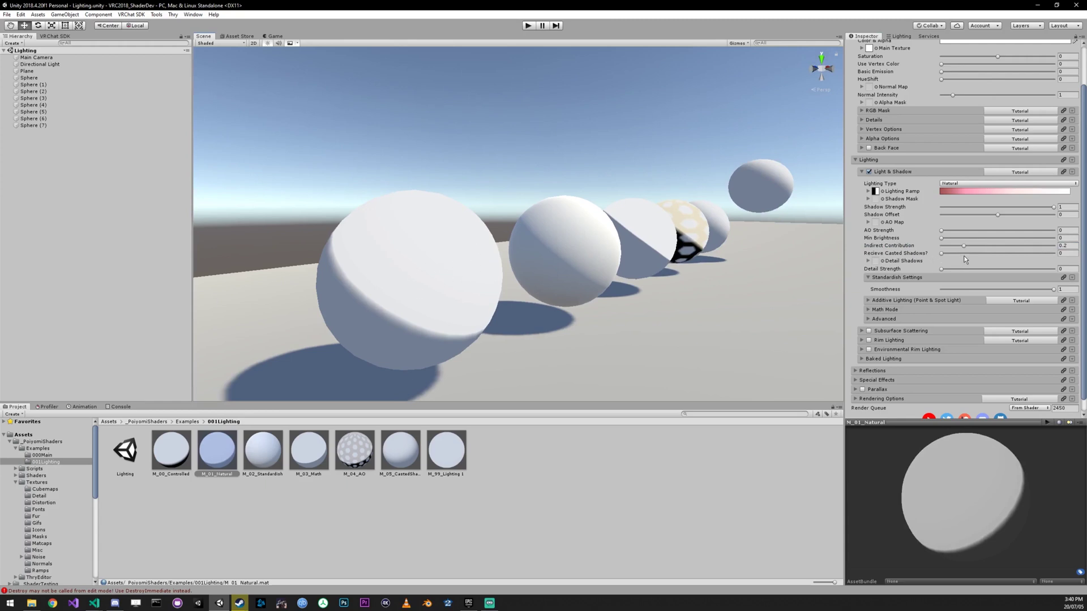
mouse_move(962, 247)
left_mouse_down()
mouse_move(947, 250)
mouse_move(982, 259)
mouse_move(963, 262)
left_mouse_up()
left_click(1062, 245)
type("0.2")
Select the M_05_CastedShadows material and raise its Recieve Casted Shadows value to 1
right_click_drag(695, 206, 648, 222)
key("d")
key("w")
key("s")
key("w")
scroll(647, 223, "down", 3)
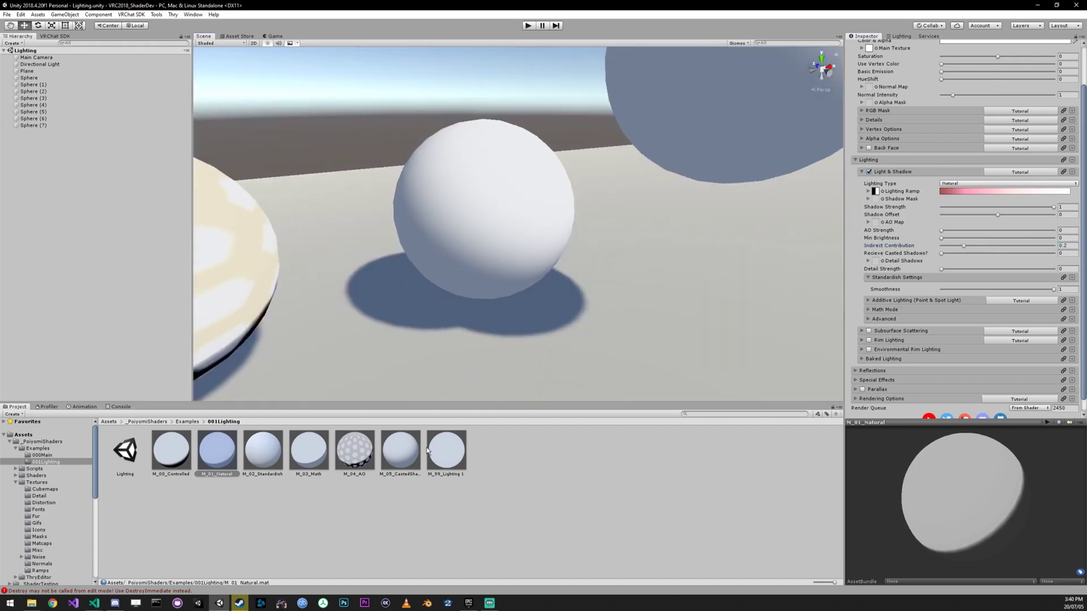
left_click(425, 448)
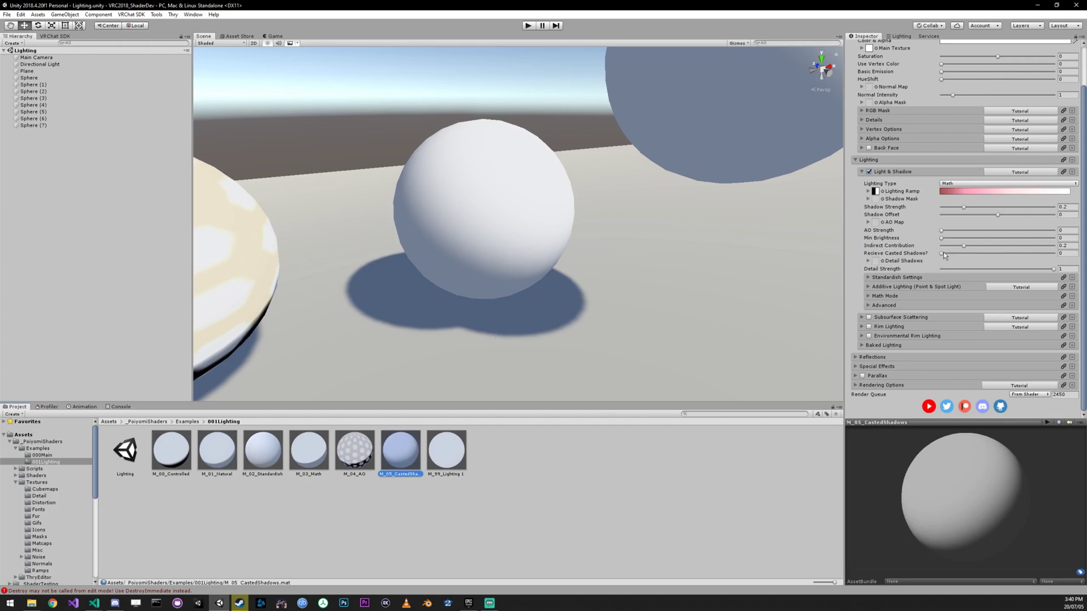
left_click_drag(941, 253, 1001, 248)
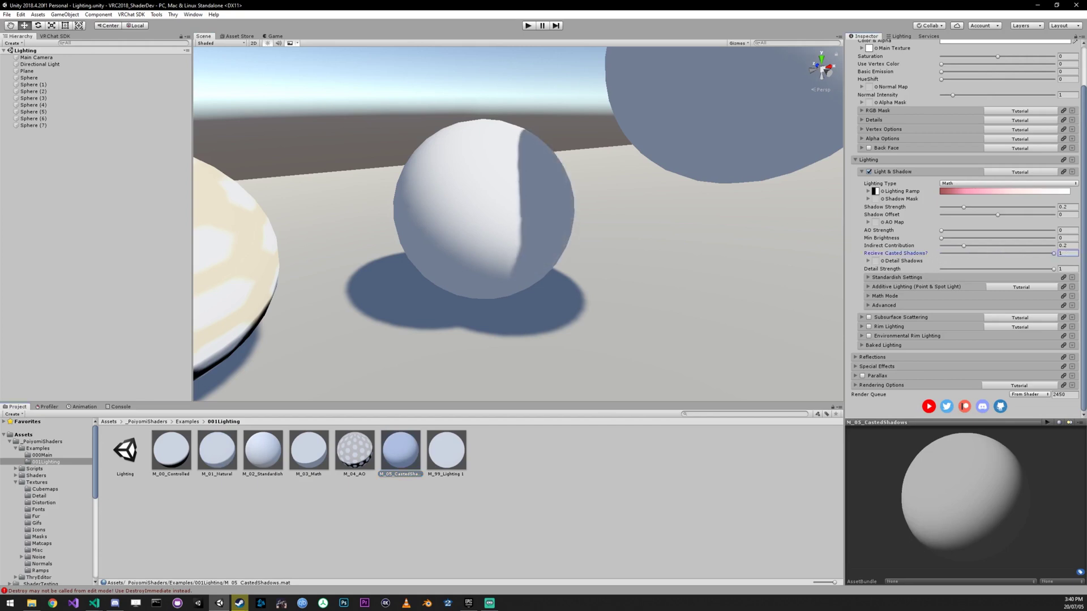
Move Sphere (7) in the scene to shift where the cast shadow falls, and view the shadowed sphere up close
scroll(617, 251, "down", 5)
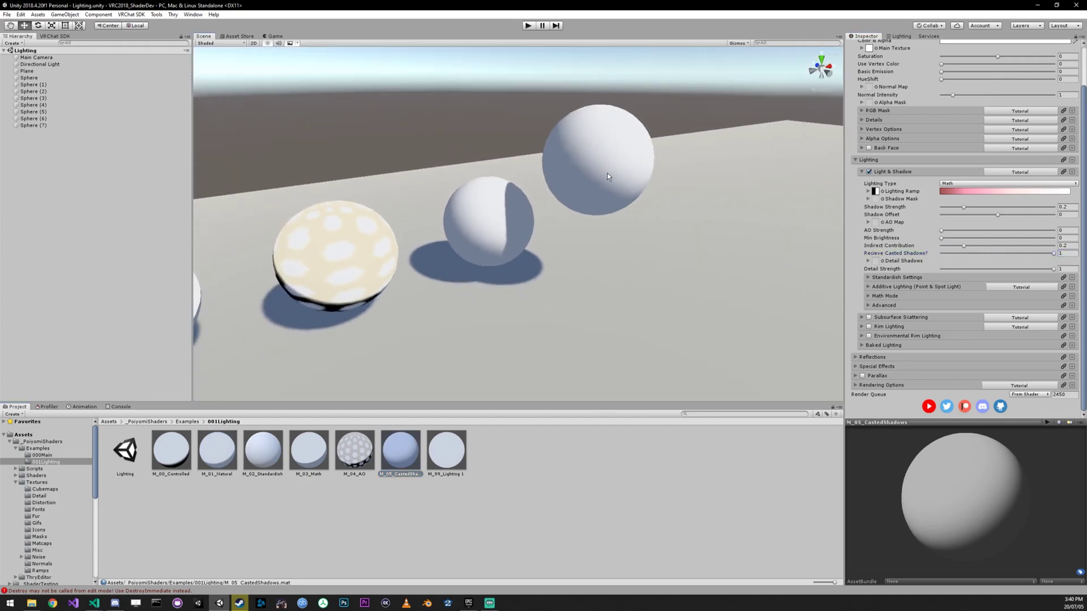
left_click(621, 160)
mouse_move(621, 160)
left_mouse_down()
mouse_move(671, 148)
mouse_move(507, 173)
mouse_move(644, 155)
mouse_move(524, 168)
mouse_move(634, 162)
left_mouse_up()
key("w")
mouse_move(654, 180)
right_mouse_down()
mouse_move(657, 204)
mouse_move(624, 194)
mouse_move(711, 163)
mouse_move(669, 170)
right_mouse_up()
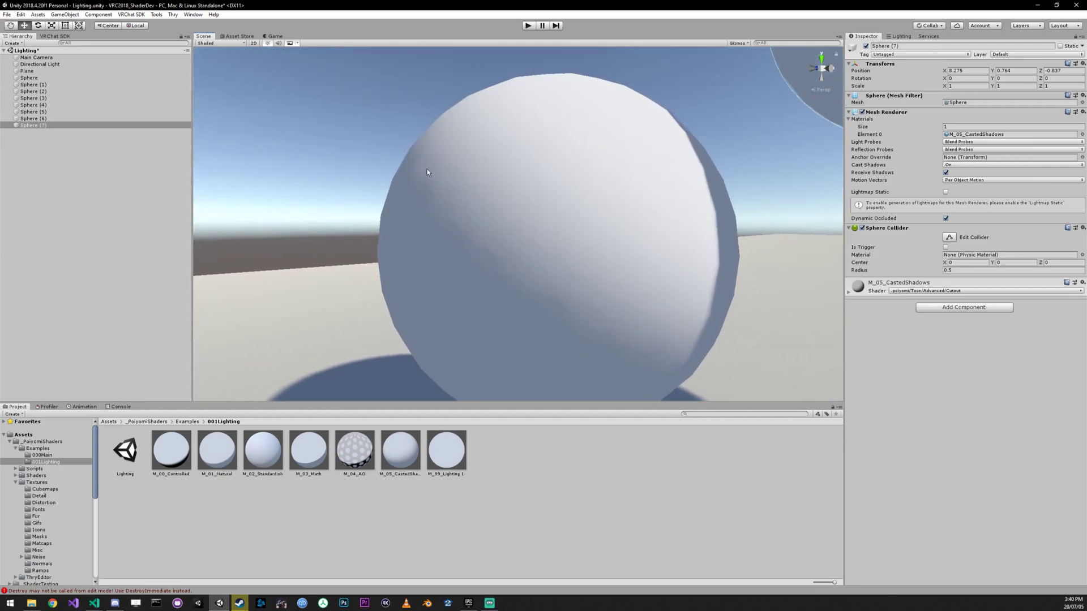
Compare M_05_CastedShadows with Recieve Casted Shadows at 0 and at 1, and return the value to 0
left_click(400, 450)
left_click_drag(1044, 299, 934, 287)
right_click_drag(552, 318, 584, 317)
scroll(485, 300, "down", 5)
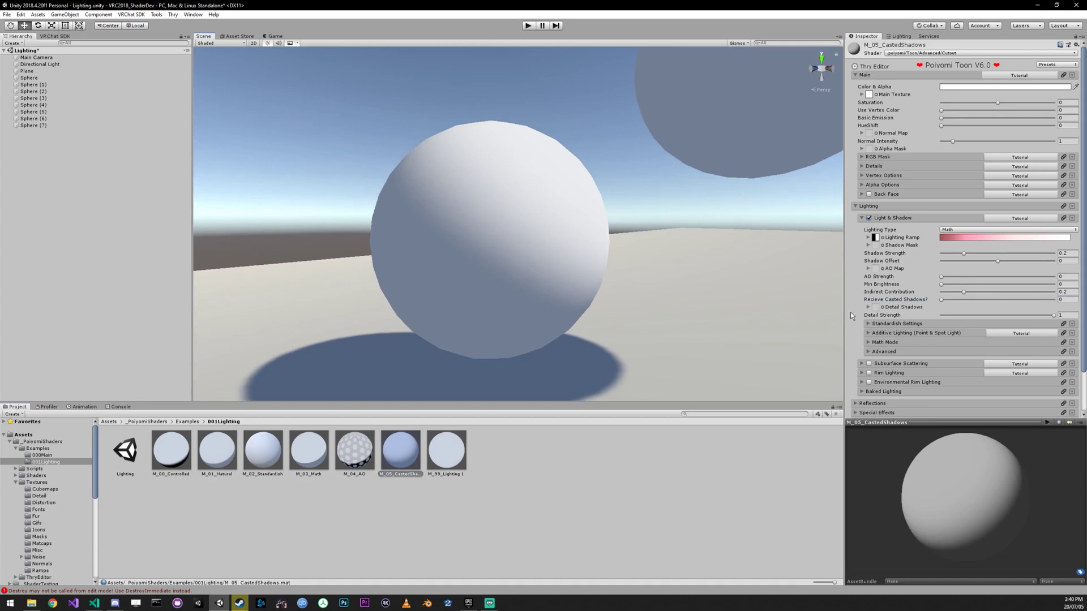
left_click_drag(942, 299, 1053, 299)
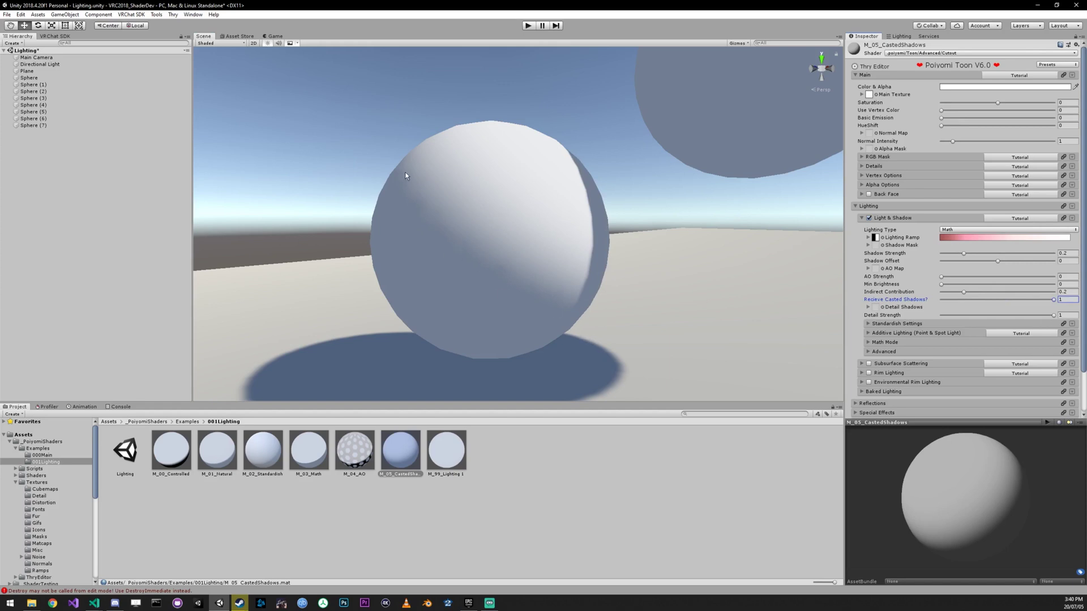
mouse_move(1053, 300)
left_mouse_down()
mouse_move(927, 309)
mouse_move(1022, 301)
mouse_move(933, 298)
mouse_move(1053, 301)
left_mouse_up()
left_click_drag(1045, 302, 903, 306)
Select the four materials from M_00_Controlled through M_03_Math together, with their spheres in view
left_click_drag(718, 260, 529, 322, "alt")
left_click(167, 459)
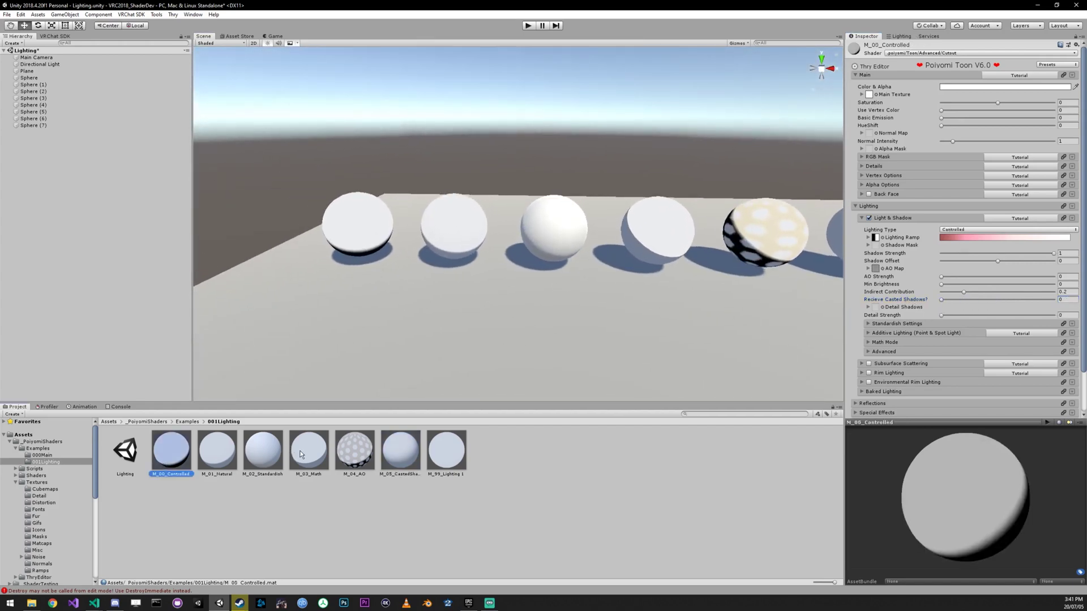
left_click(293, 449, "shift")
left_click_drag(449, 345, 660, 291, "alt")
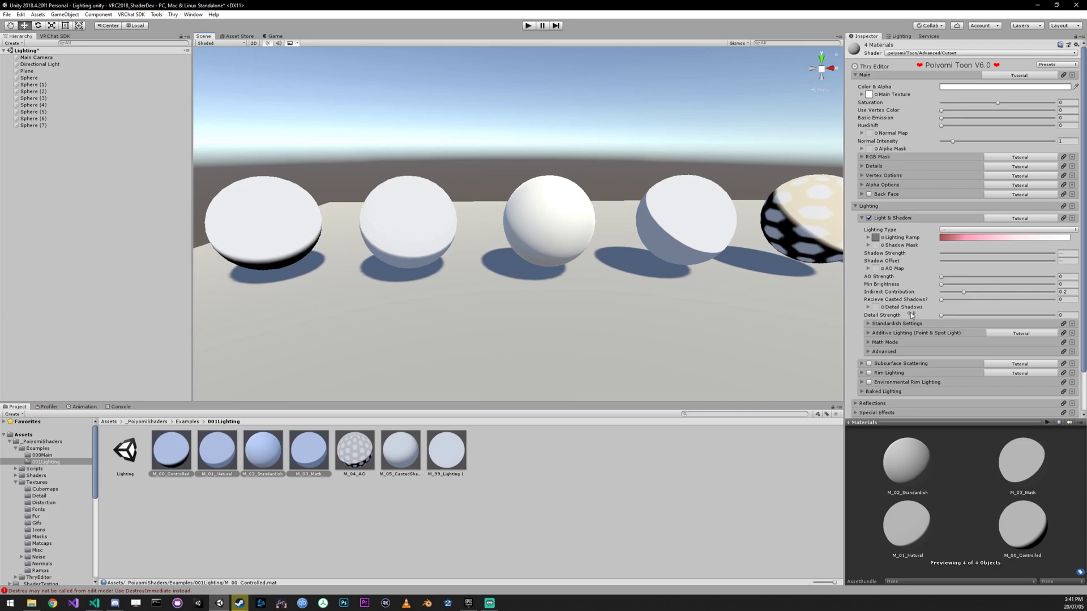
Search the textures for "noise" and assign the zigzag T_Noise_No (4) as the four materials' Detail Shadows texture
left_click(884, 306)
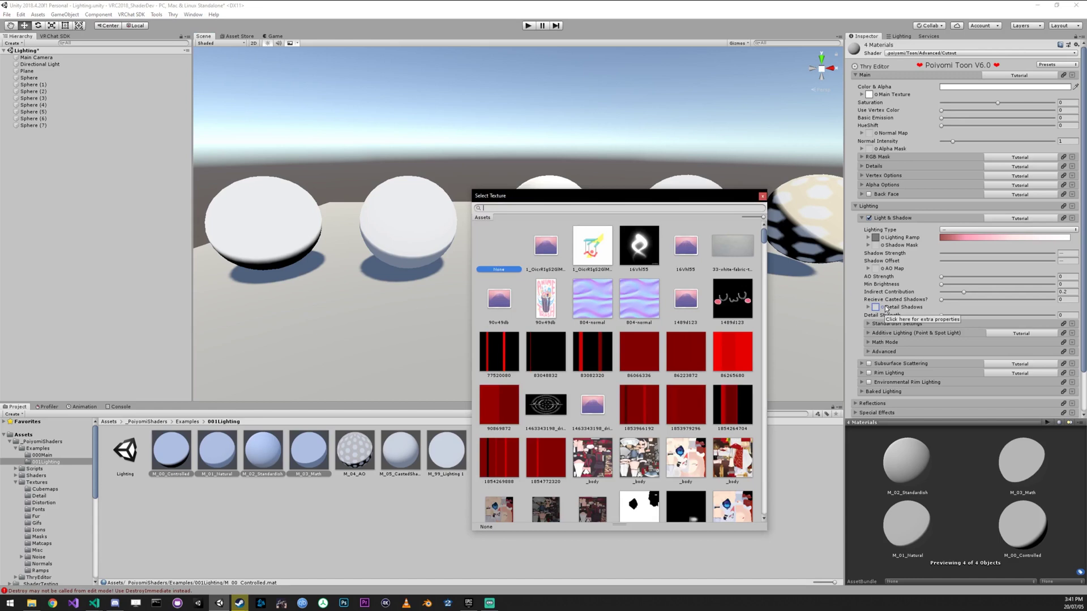
type("noise")
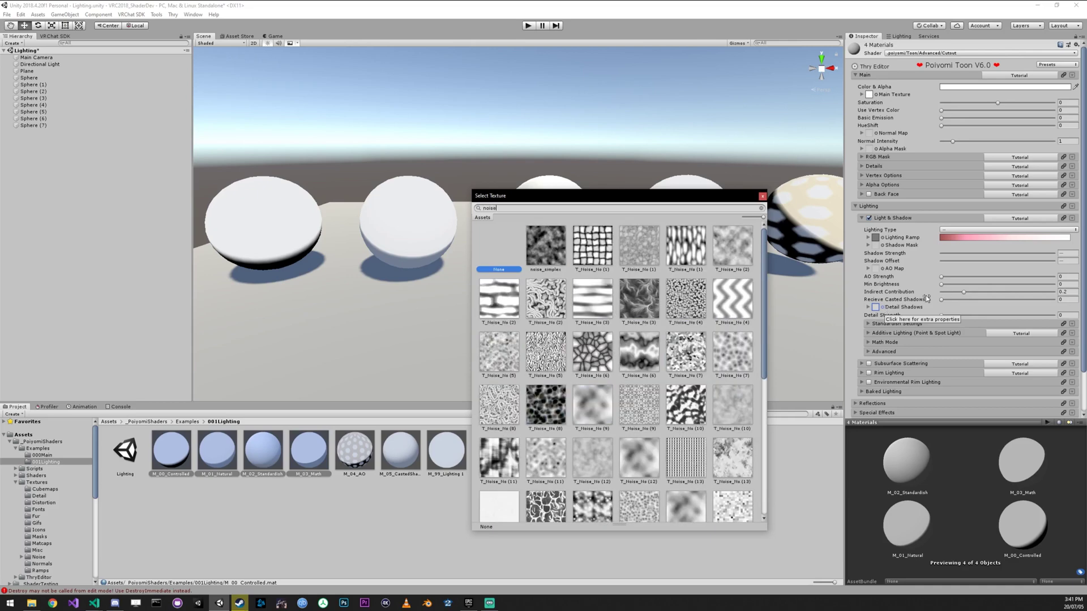
left_click(732, 311)
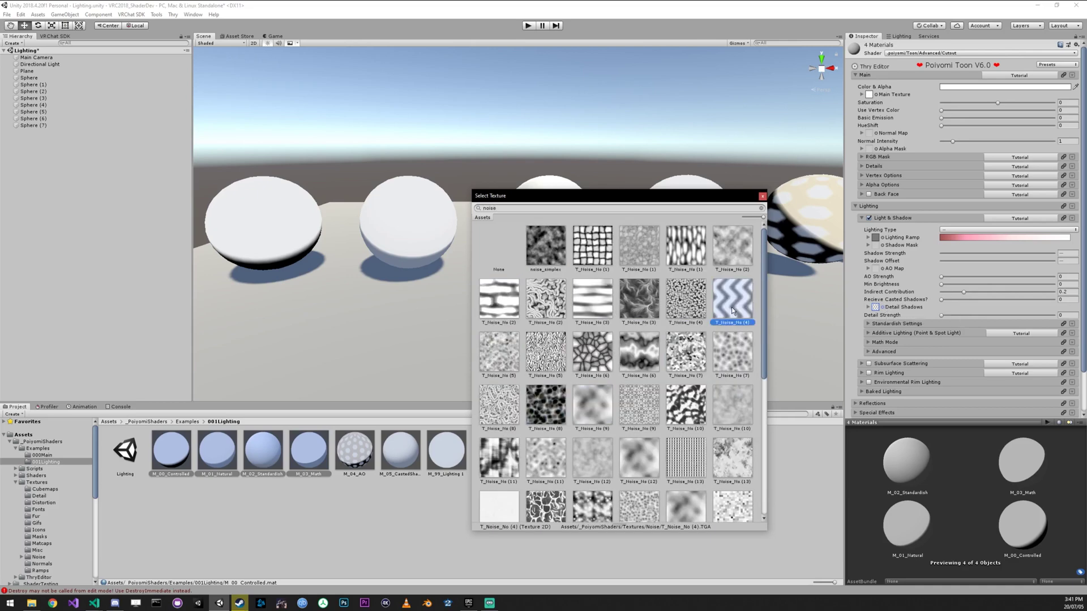
left_click(761, 196)
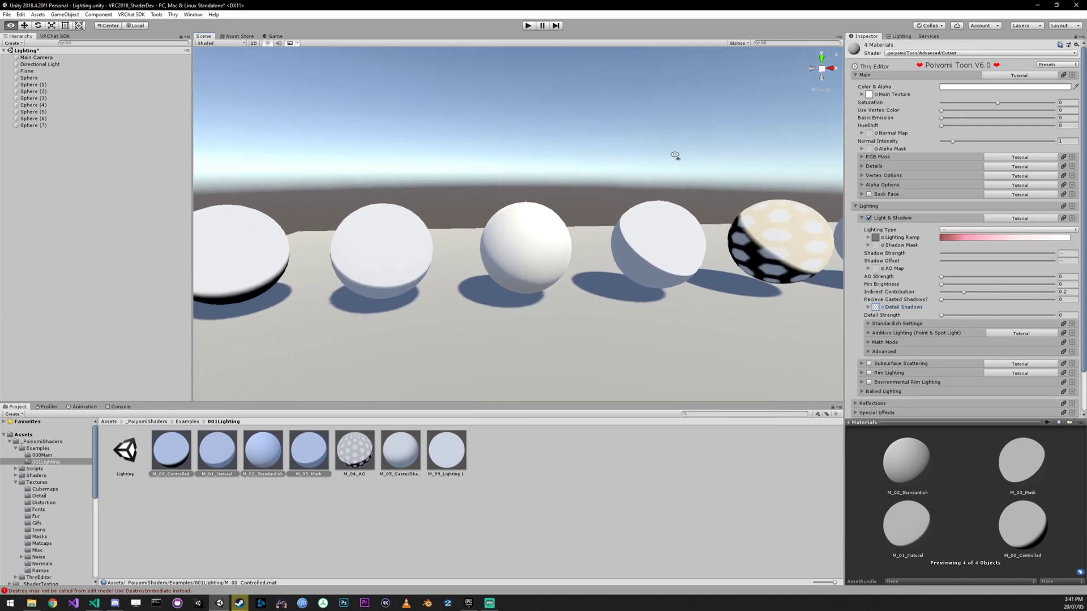
Raise the Detail Strength of the four selected materials to about 0.75 and inspect the patterned shadows on their spheres
left_click_drag(943, 315, 1025, 301)
right_click_drag(572, 252, 669, 241)
middle_click_drag(669, 240, 715, 223)
scroll(491, 262, "up", 3)
scroll(381, 253, "down", 5)
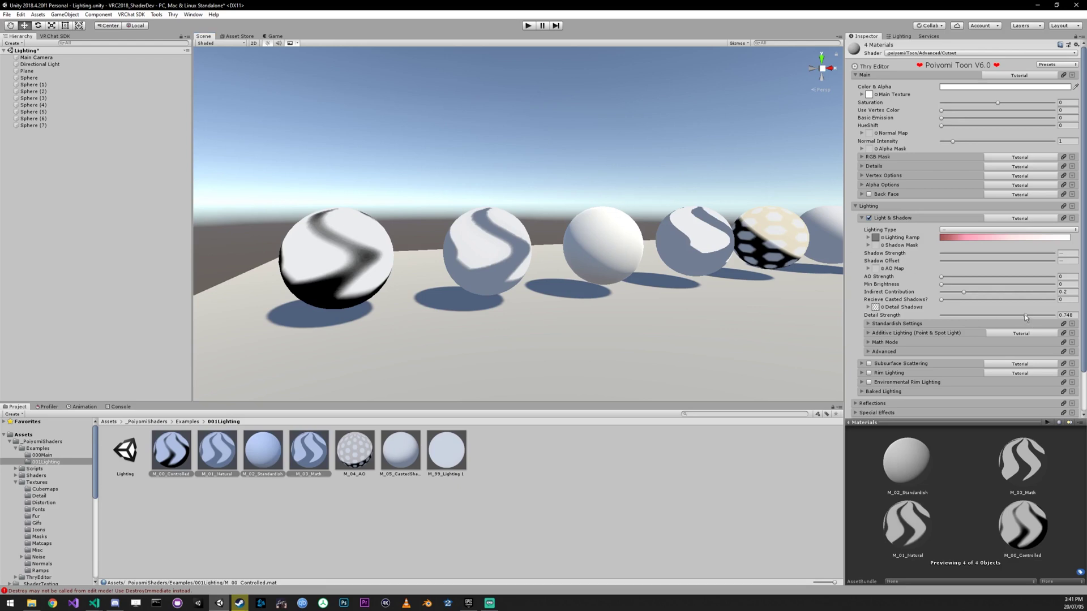
Vary the four materials' Detail Strength up to about 0.89 to compare the lighting types, and reset it to 0
mouse_move(1024, 315)
left_mouse_down()
mouse_move(990, 315)
mouse_move(1030, 316)
mouse_move(993, 326)
mouse_move(1024, 322)
left_mouse_up()
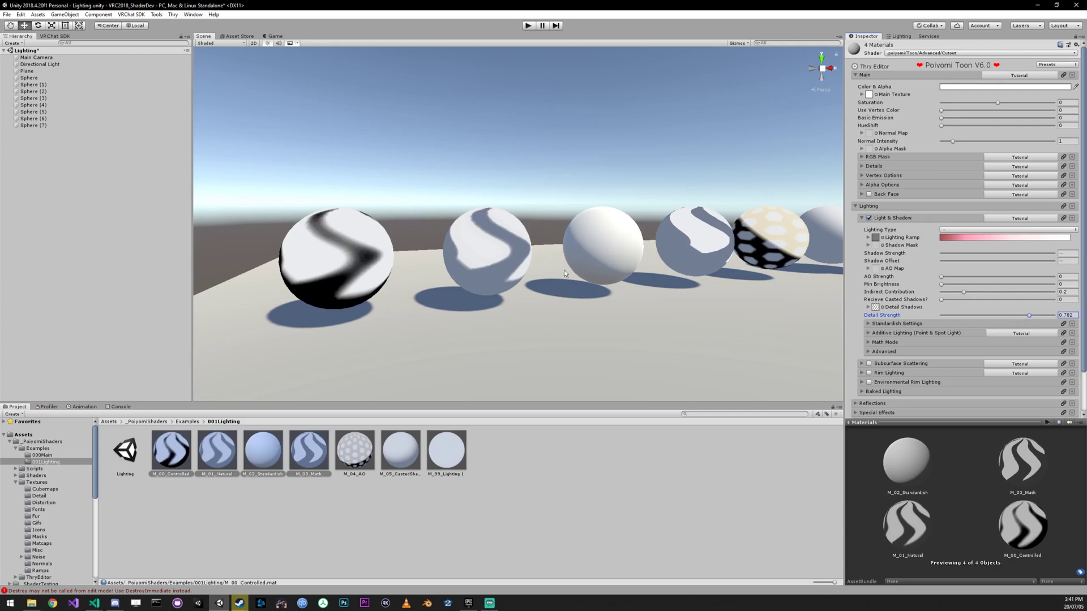
right_click_drag(794, 302, 785, 300)
mouse_move(1030, 315)
left_mouse_down()
mouse_move(990, 315)
mouse_move(1037, 311)
left_mouse_up()
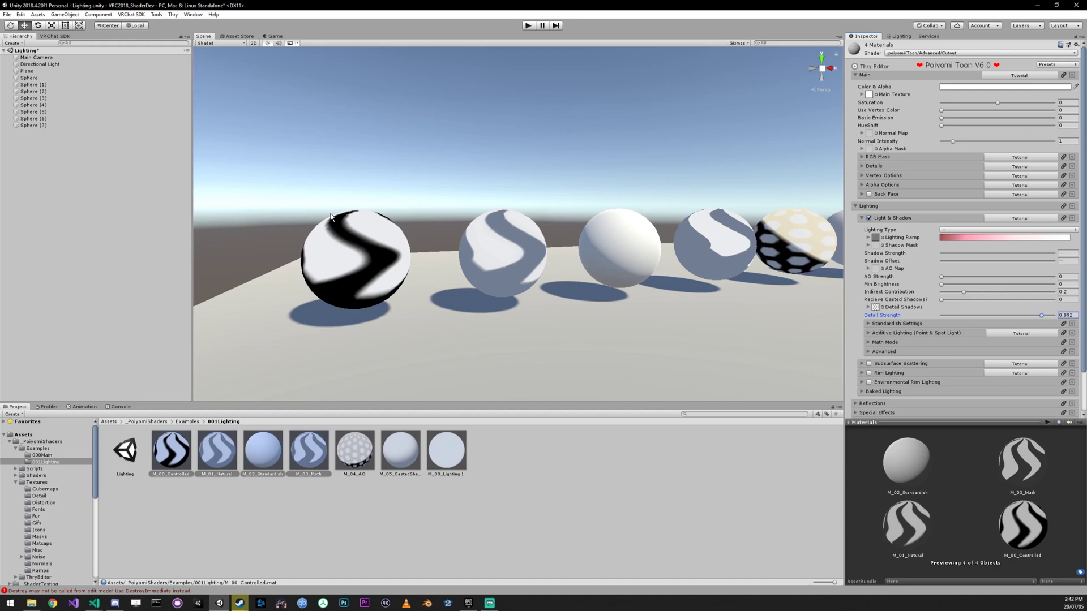
left_click_drag(1040, 316, 929, 323)
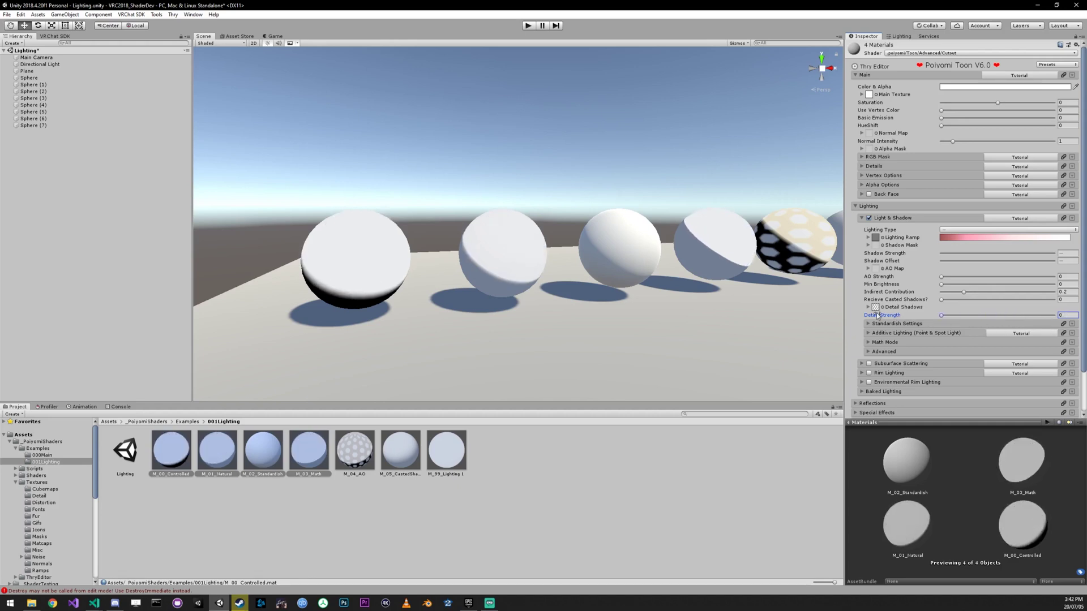